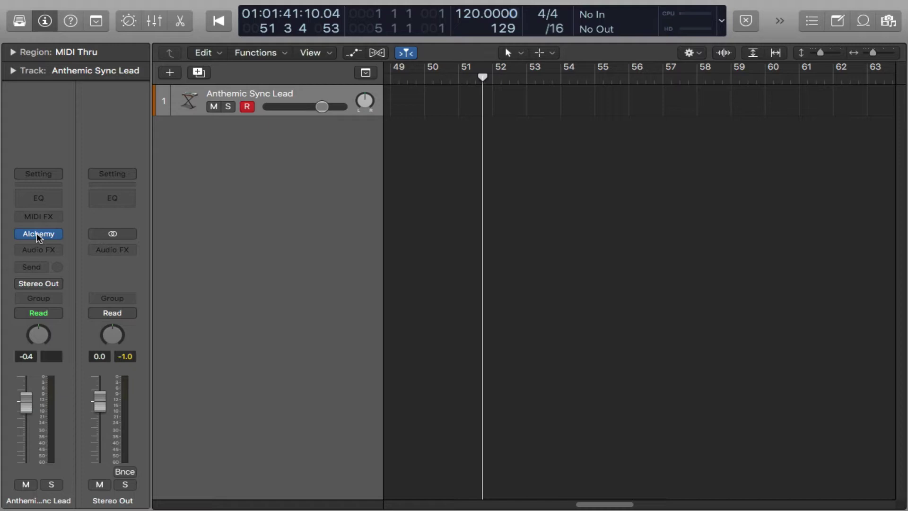
Step: Open and enlarge the Alchemy window, check its Browse view, then return to Advanced
left_click(36, 233)
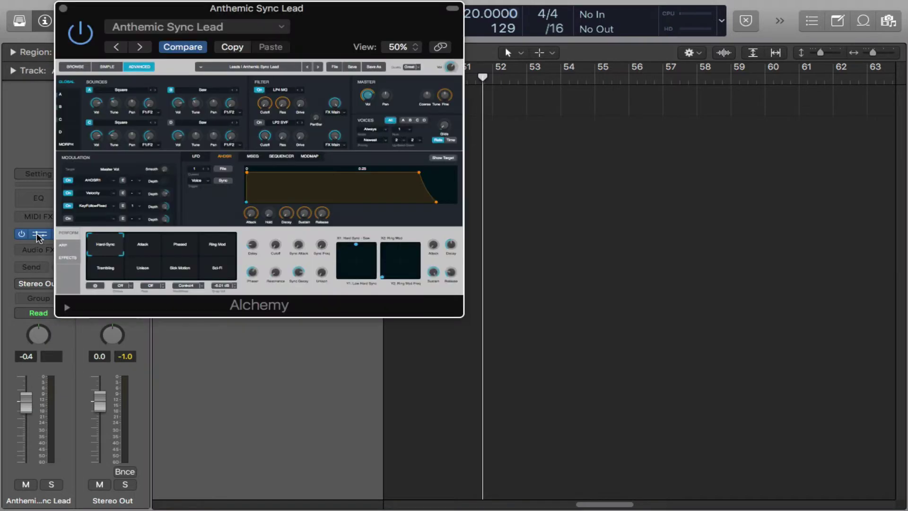
left_click_drag(459, 314, 777, 385)
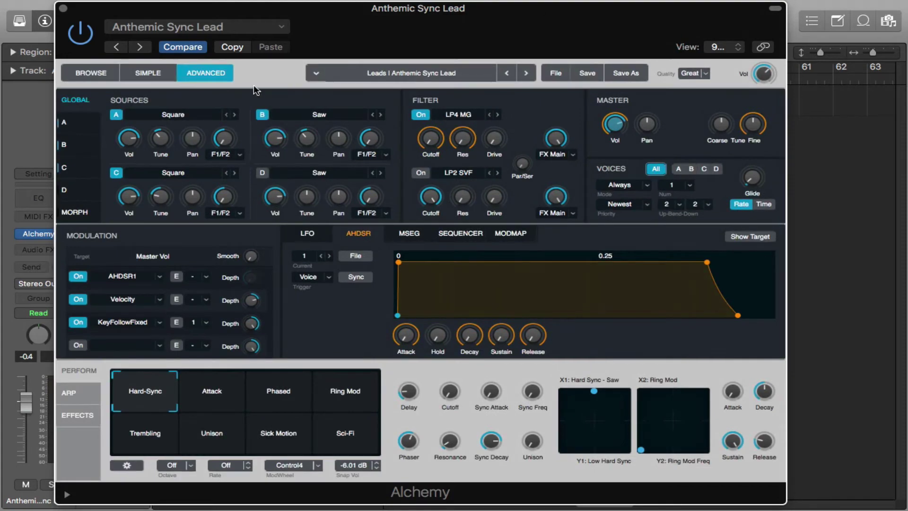
left_click(94, 76)
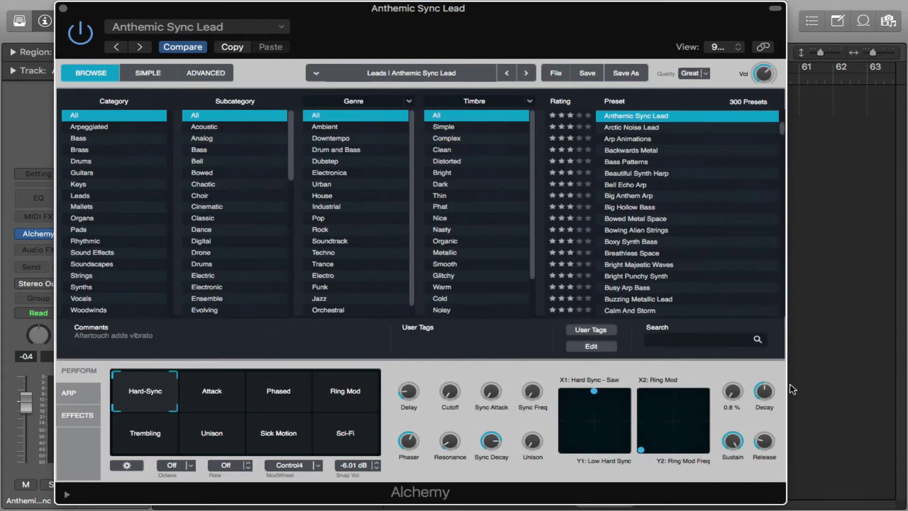
left_click(205, 74)
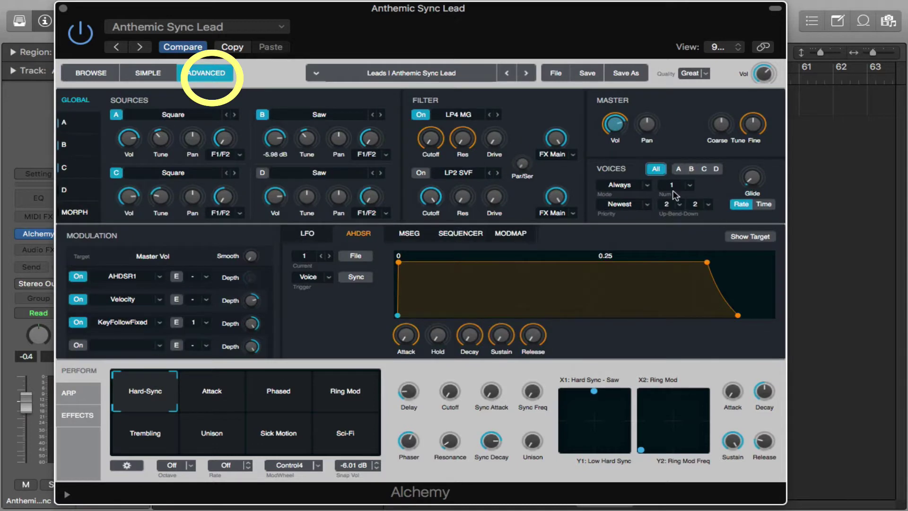
Step: Reload the Leads > Anthemic Sync Lead preset, shrink Alchemy to 53%, and move it right
left_click(251, 29)
mouse_move(156, 222)
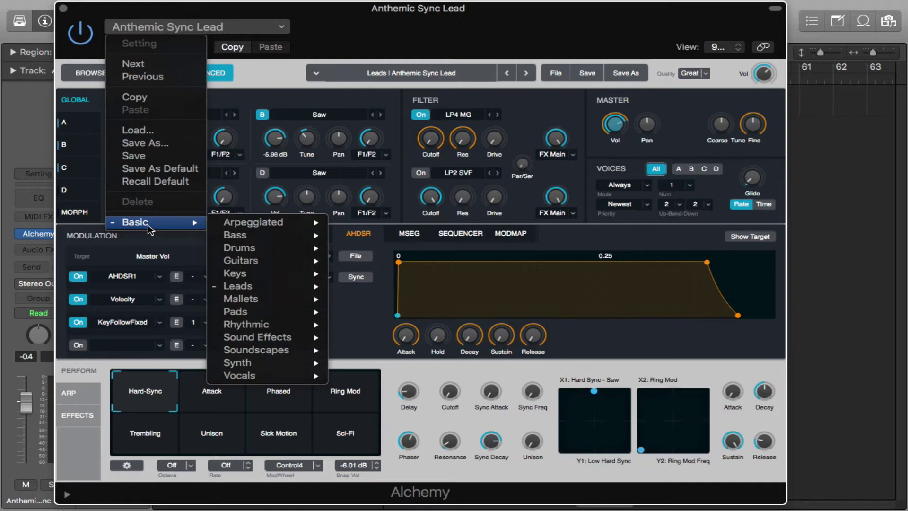
mouse_move(294, 286)
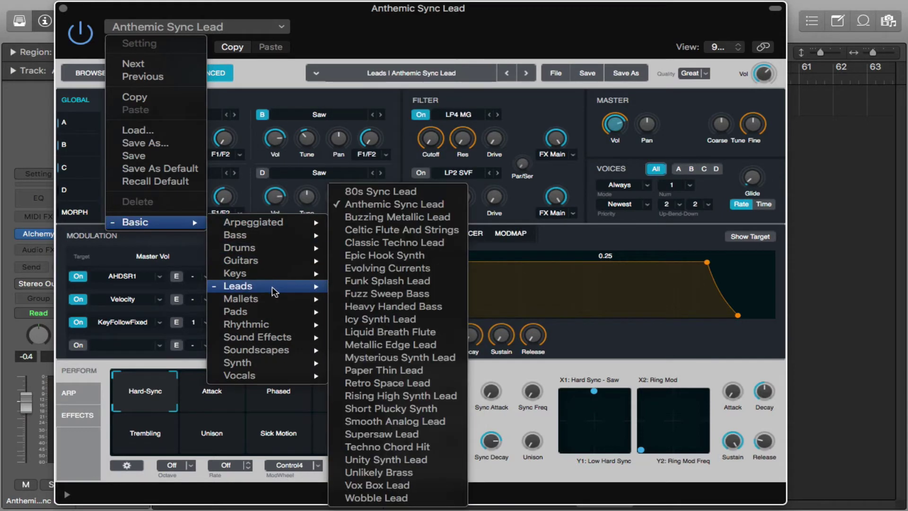
left_click(404, 205)
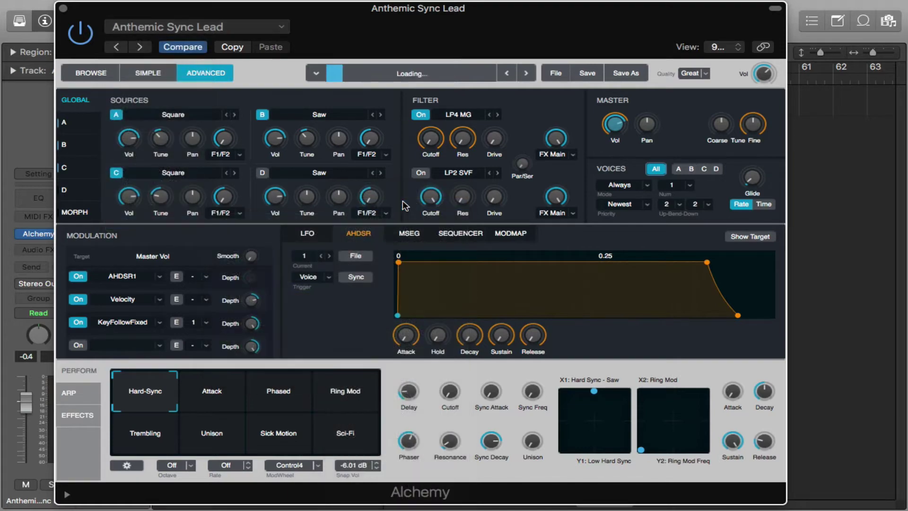
left_click_drag(778, 496, 518, 85)
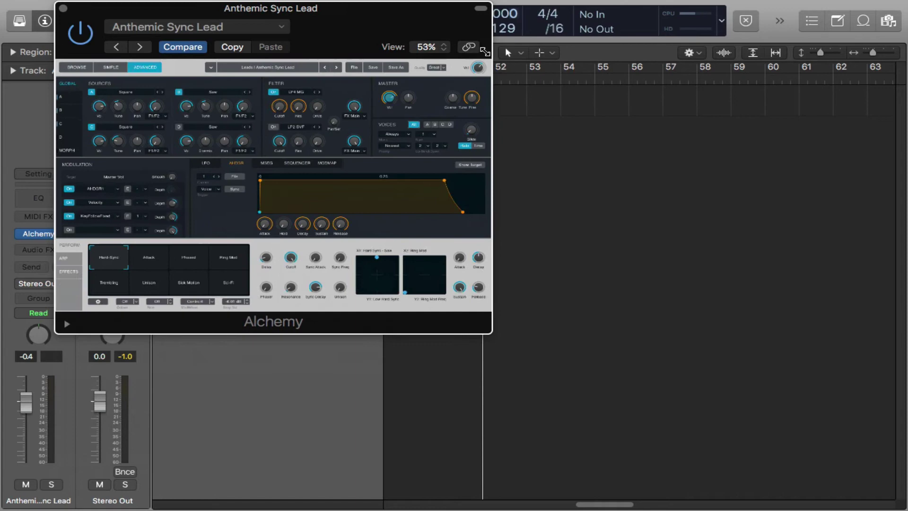
left_click_drag(307, 9, 709, 13)
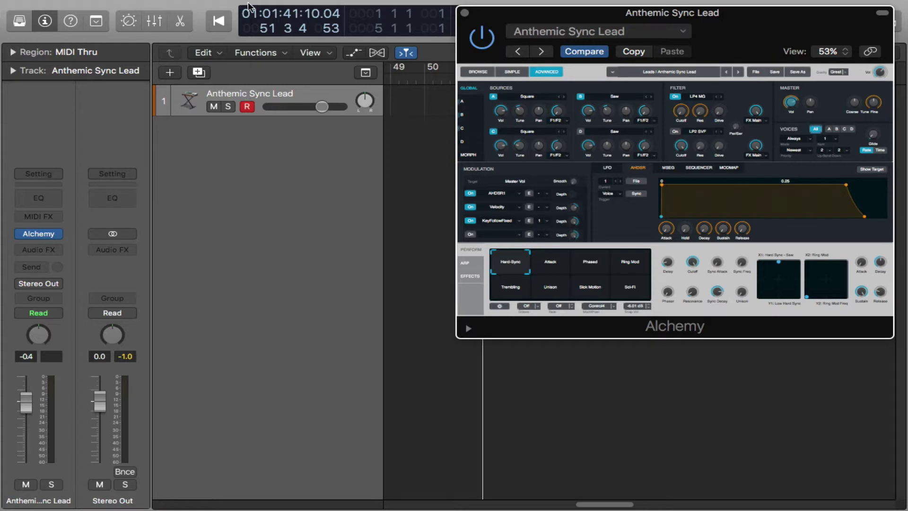
Step: Show Smart Controls for Anthemic Sync Lead, close Alchemy, and toggle the Transform and Controls views
left_click(230, 7)
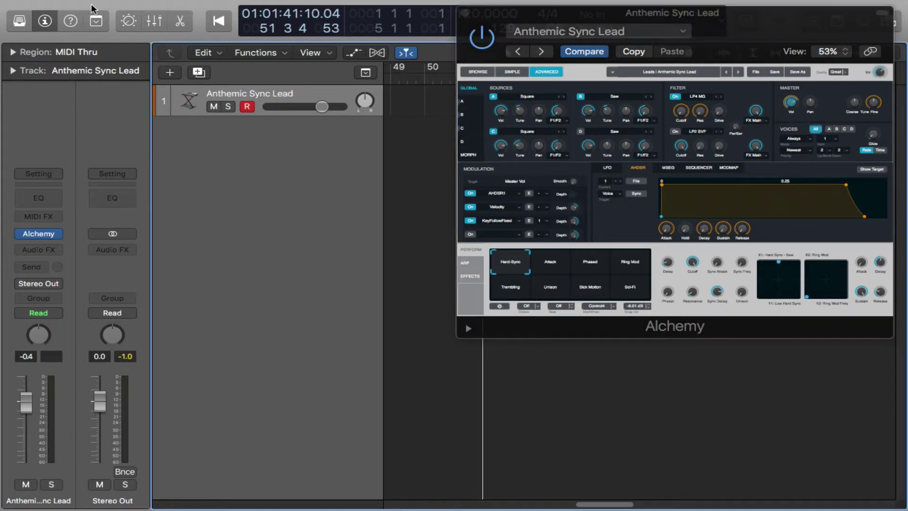
left_click(129, 25)
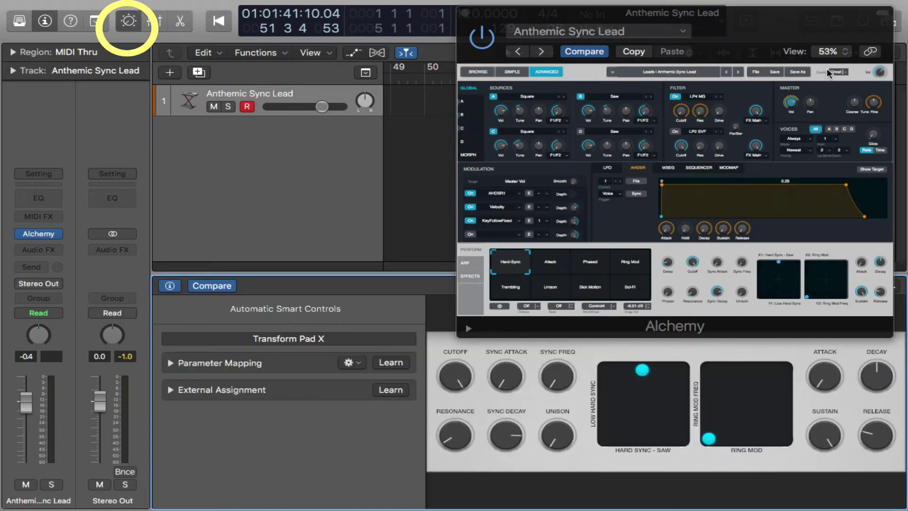
key("super+w")
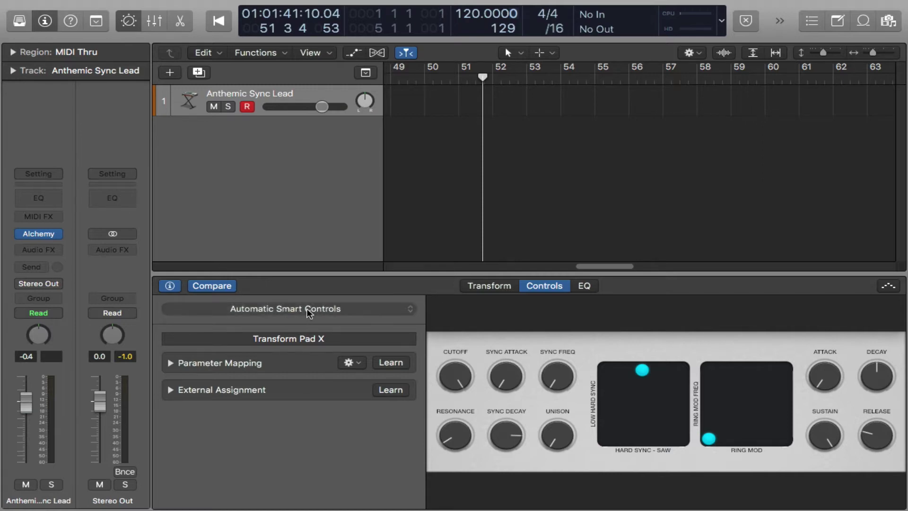
left_click(507, 288)
left_click(544, 288)
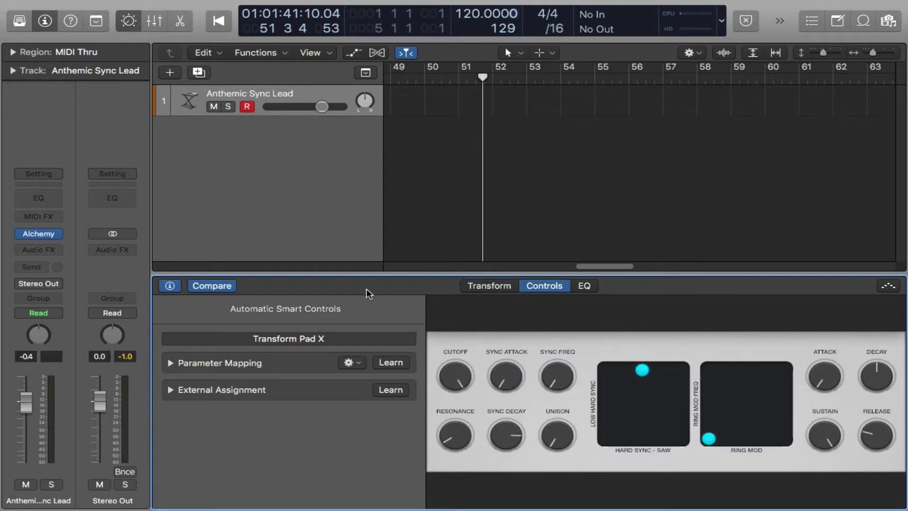
Step: Choose the Generic Wood 12 layout, briefly try Generic Black 12, then switch back to Generic Wood 12
left_click(310, 308)
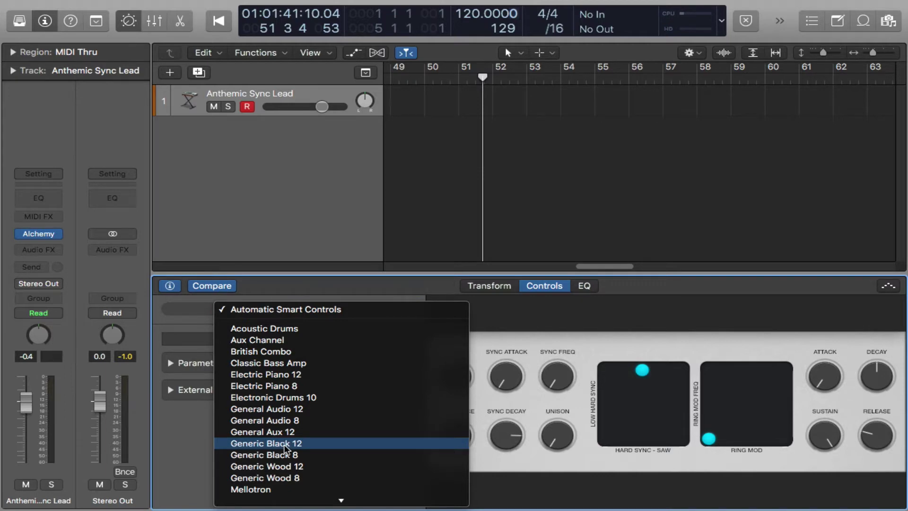
scroll(298, 426, "down", 2)
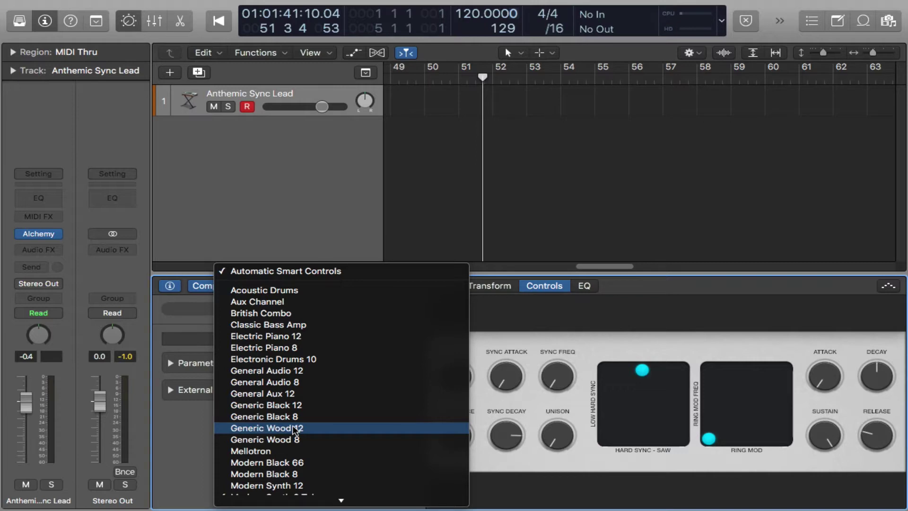
left_click(295, 428)
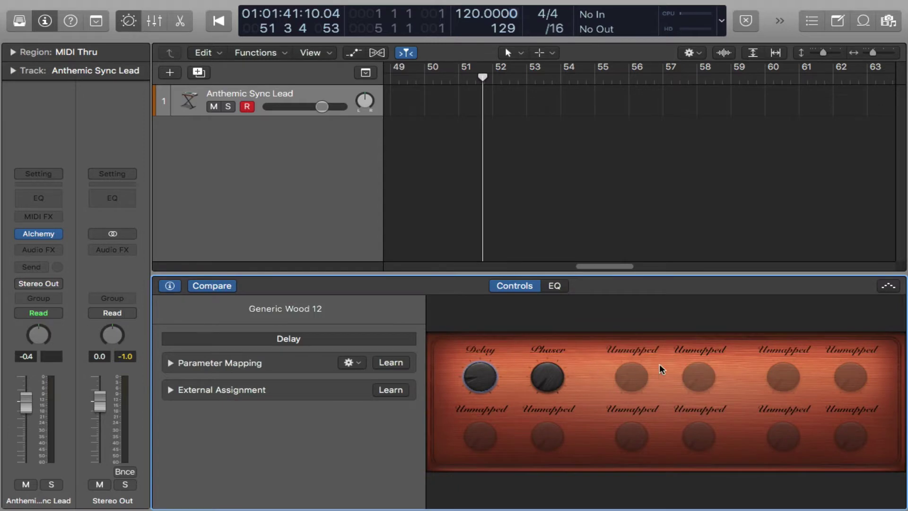
left_click(337, 308)
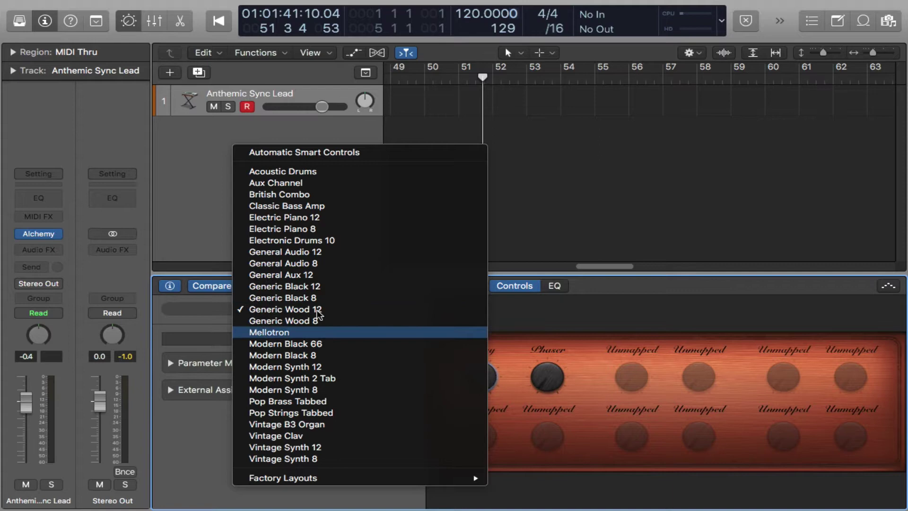
left_click(320, 289)
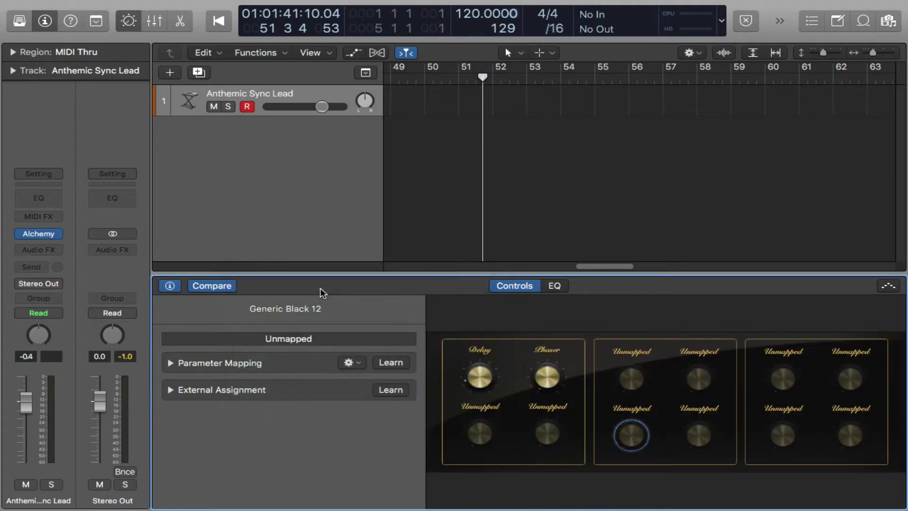
left_click(331, 309)
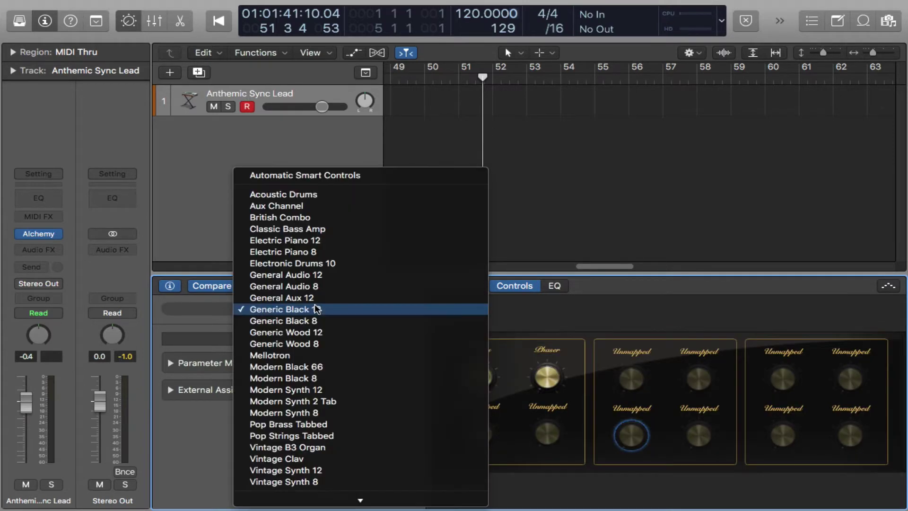
left_click(315, 336)
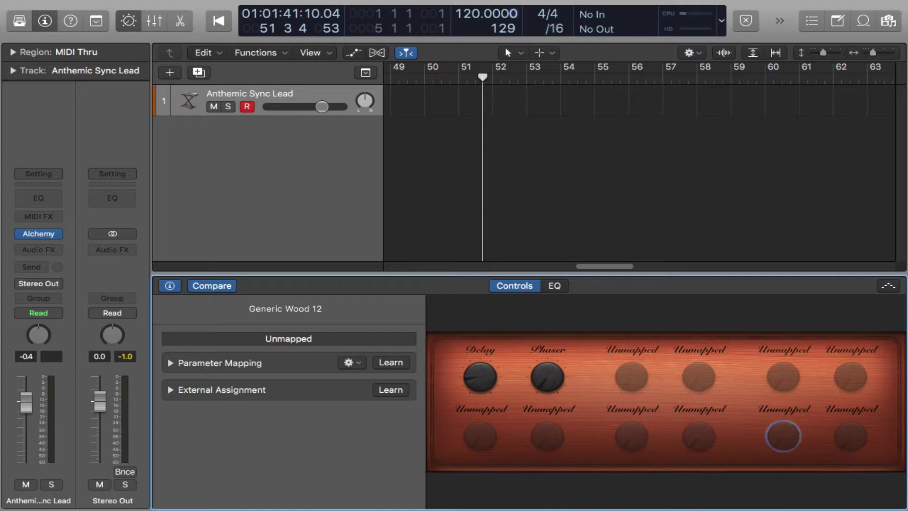
Step: Reopen Alchemy and learn its Cutoff parameter onto the third top-row Unmapped knob
key("v")
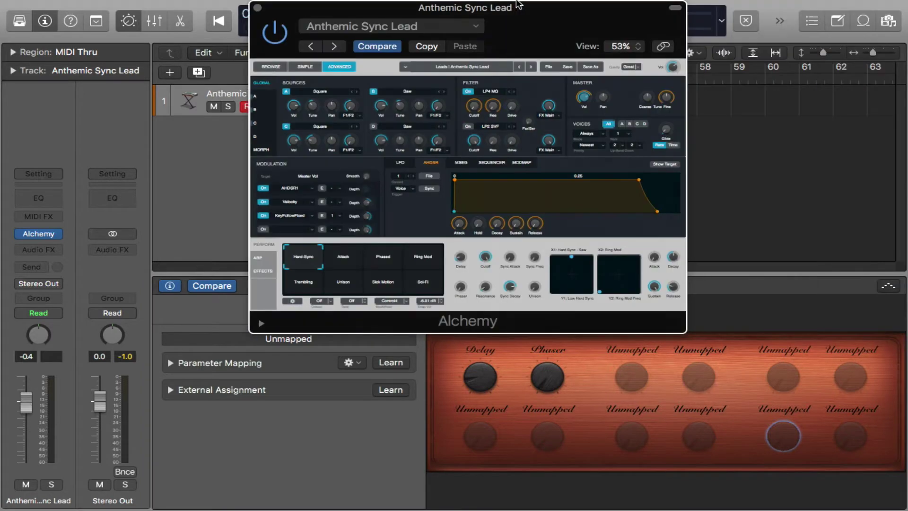
left_click_drag(523, 5, 351, 4)
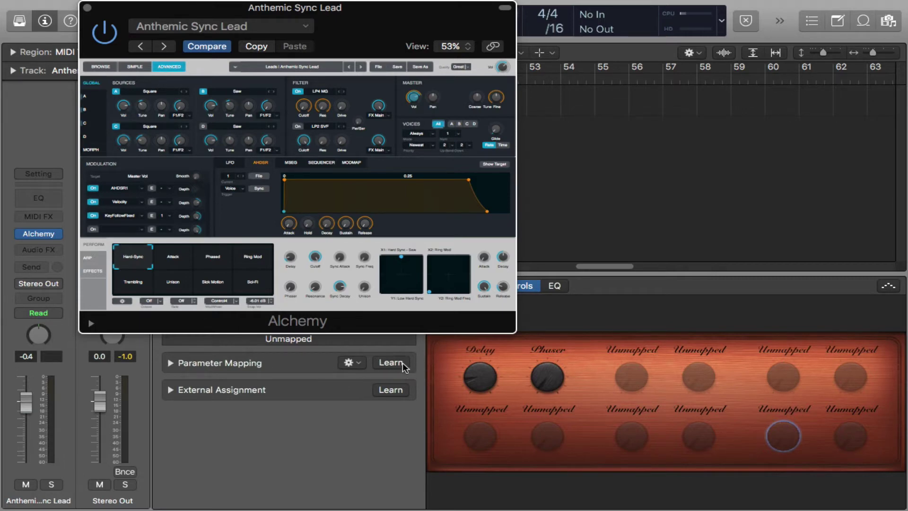
left_click(642, 382)
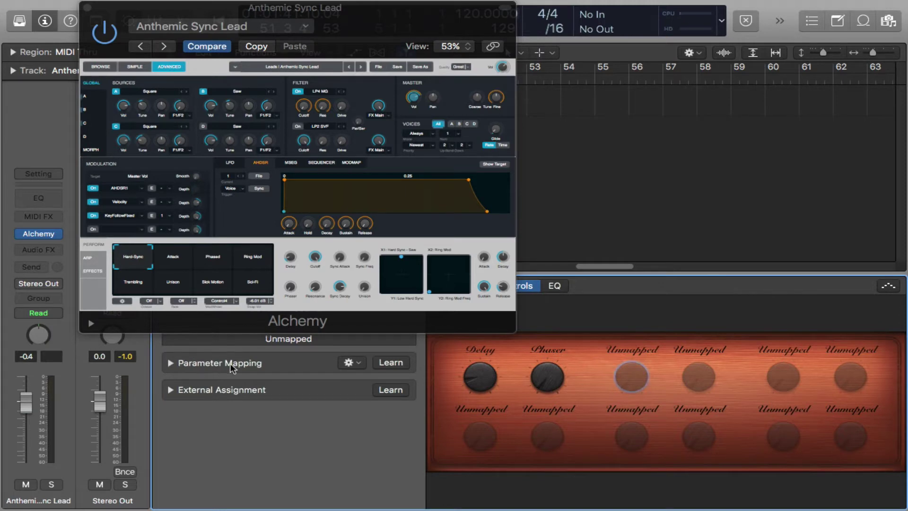
left_click(383, 366)
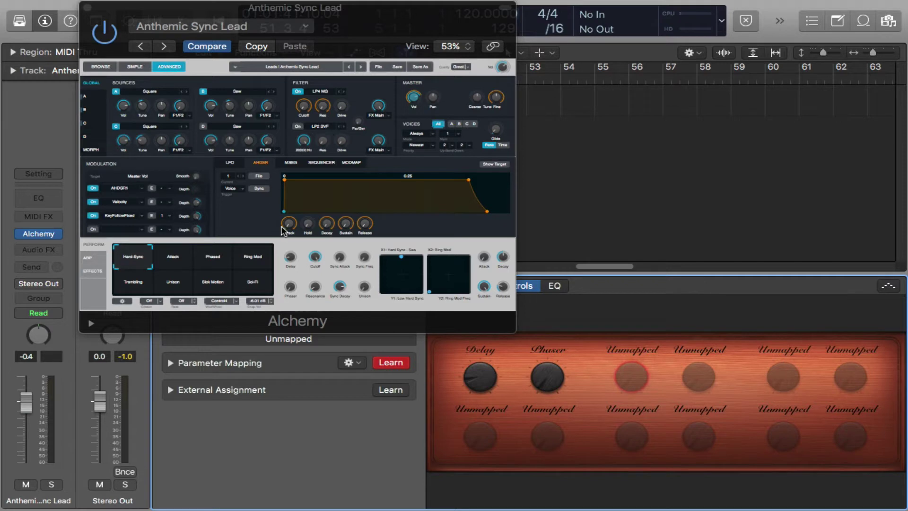
left_click(314, 259)
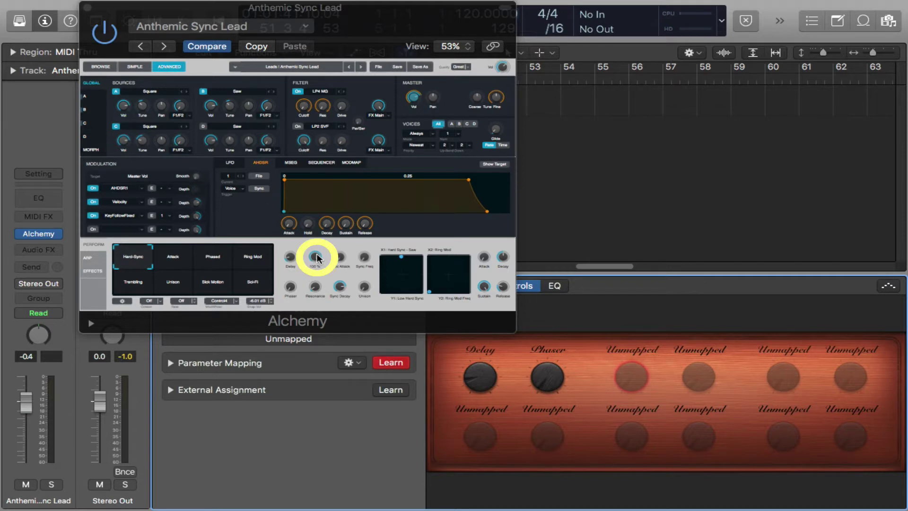
left_click(316, 258)
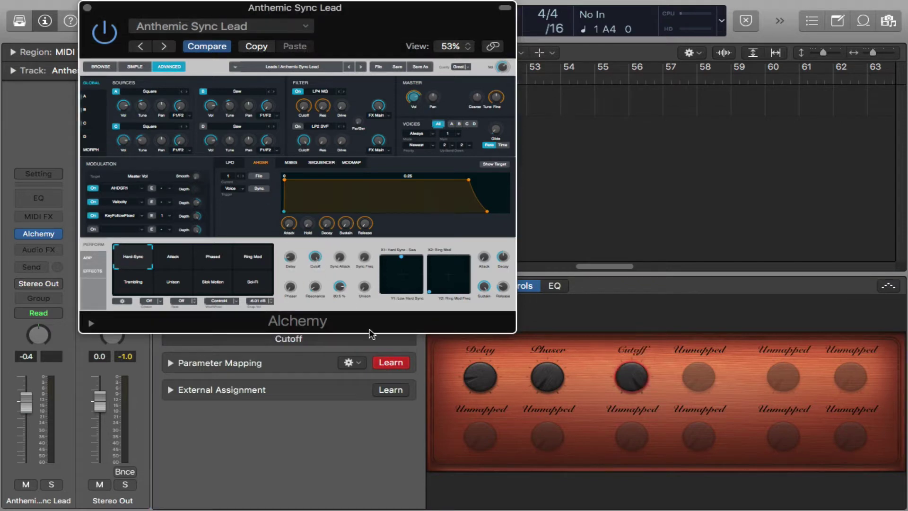
left_click(391, 363)
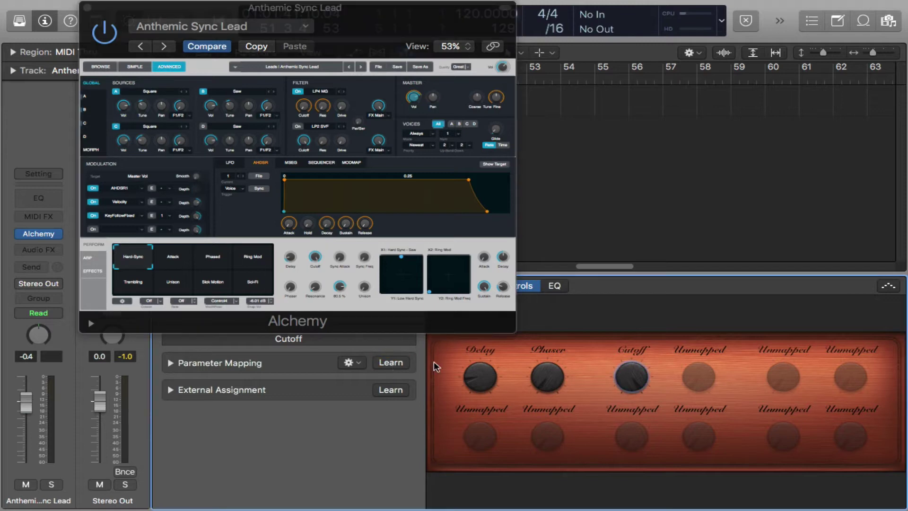
Step: Turn the Cutoff knob down to 33.6%, then reposition Alchemy and shrink it to 50%
left_click_drag(642, 380, 593, 396)
left_click_drag(536, 392, 570, 472)
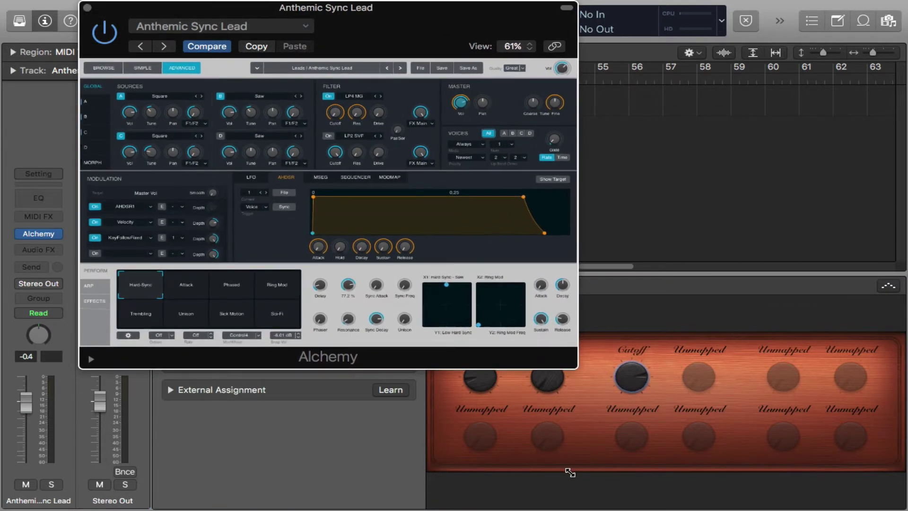
left_click_drag(631, 378, 610, 412)
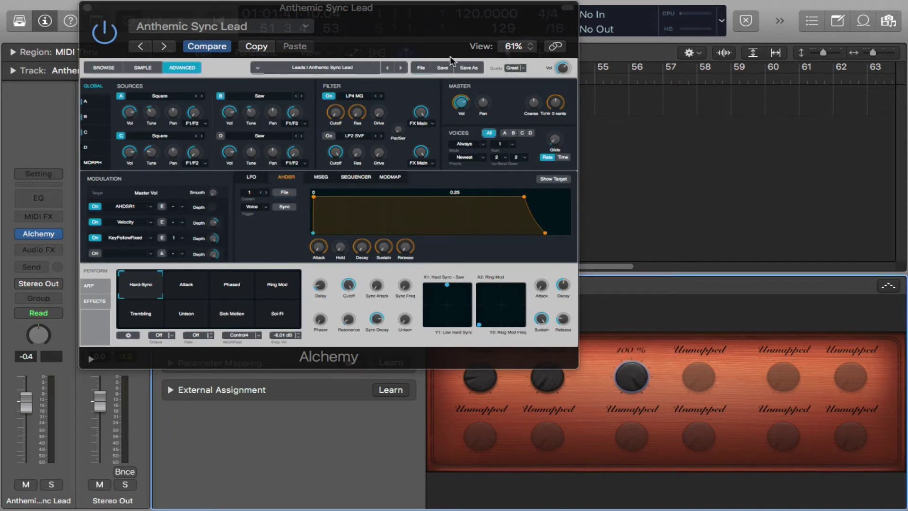
left_click(385, 7)
left_click(383, 8)
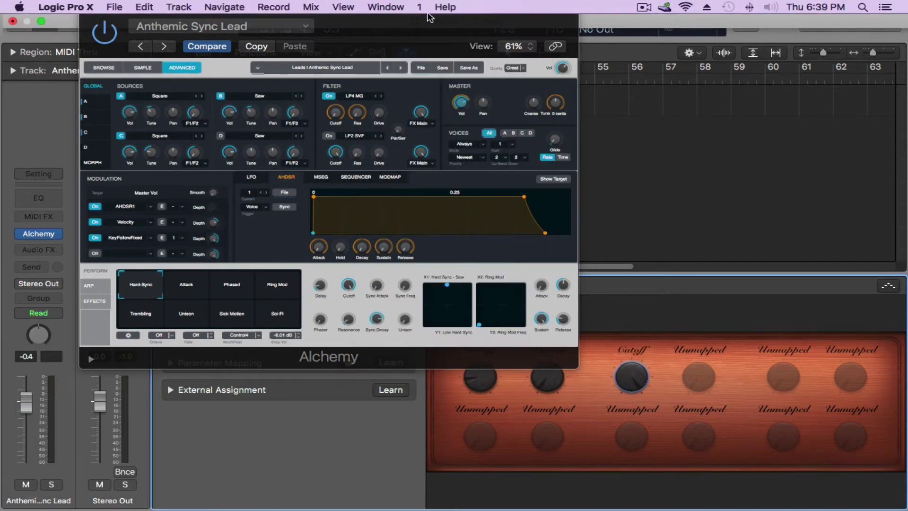
left_click_drag(420, 15, 363, 17)
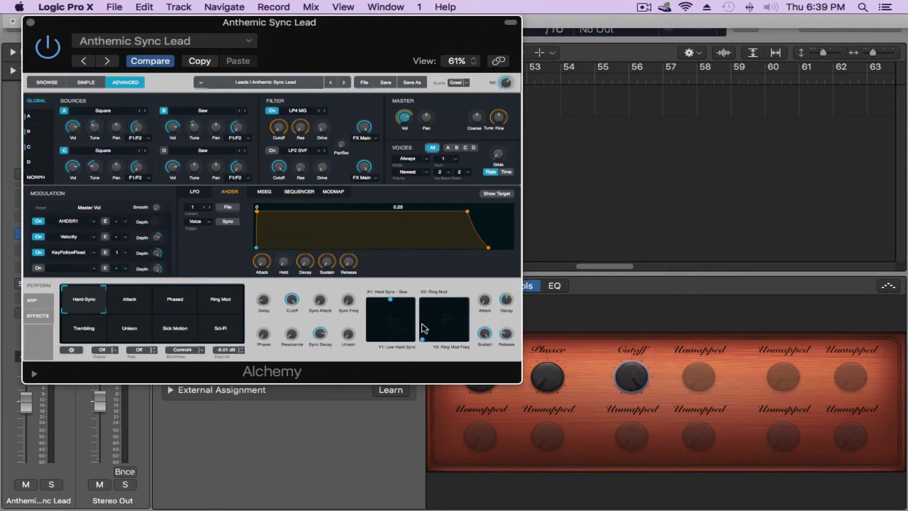
left_click_drag(520, 381, 416, 275)
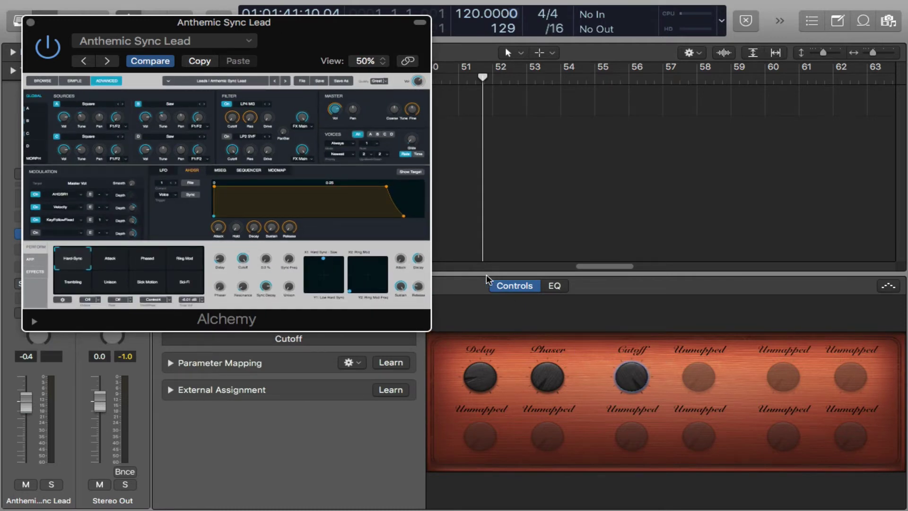
Step: Learn Alchemy's Decay onto the fourth knob and test it by lengthening the decay
left_click(417, 260)
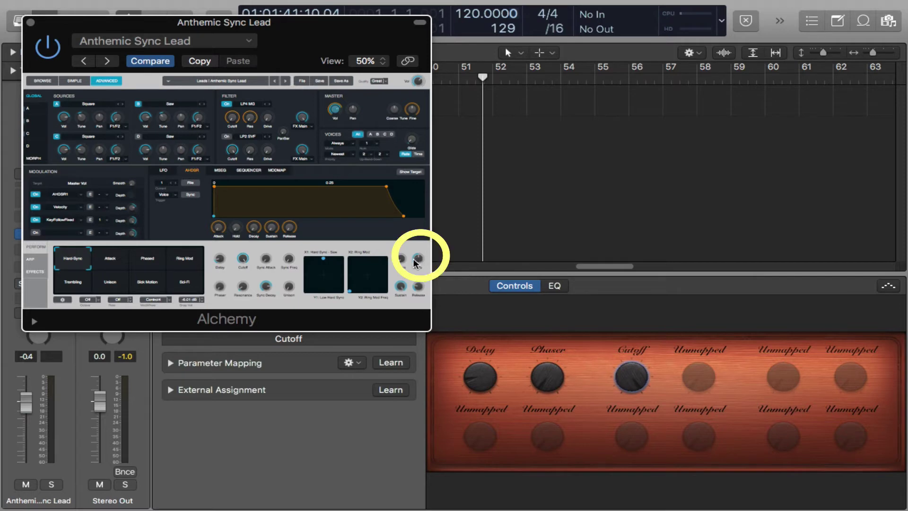
left_click(387, 363)
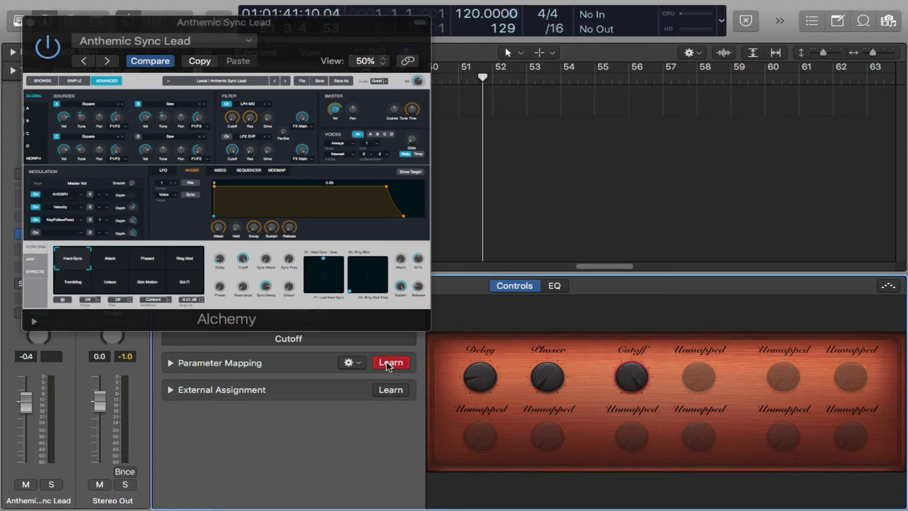
left_click(703, 383)
left_click(418, 260)
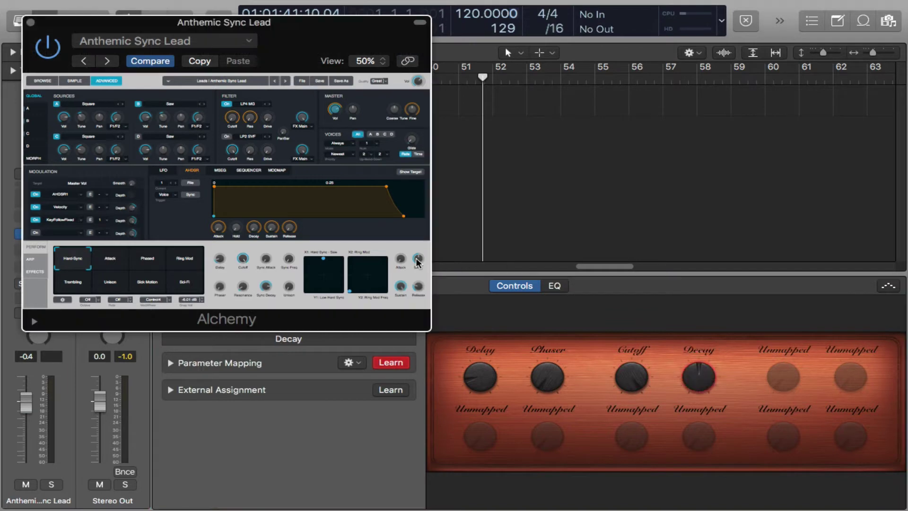
left_click(386, 364)
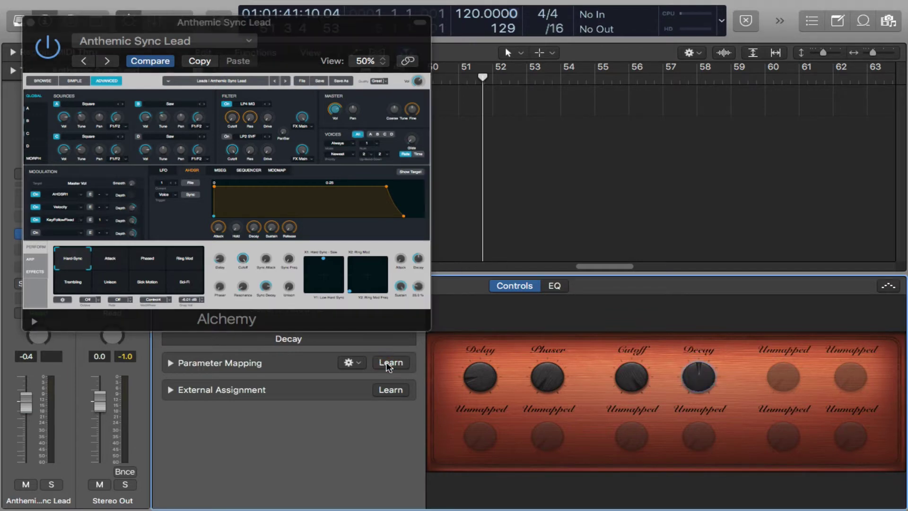
left_click_drag(712, 373, 762, 222)
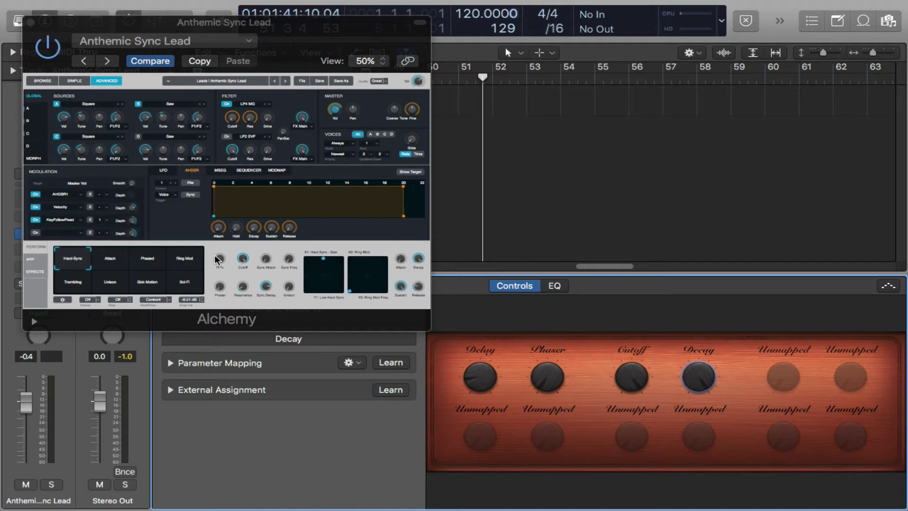
Step: Learn Alchemy's Resonance onto the fifth knob, turn it up to test, and move Alchemy top right
left_click(244, 288)
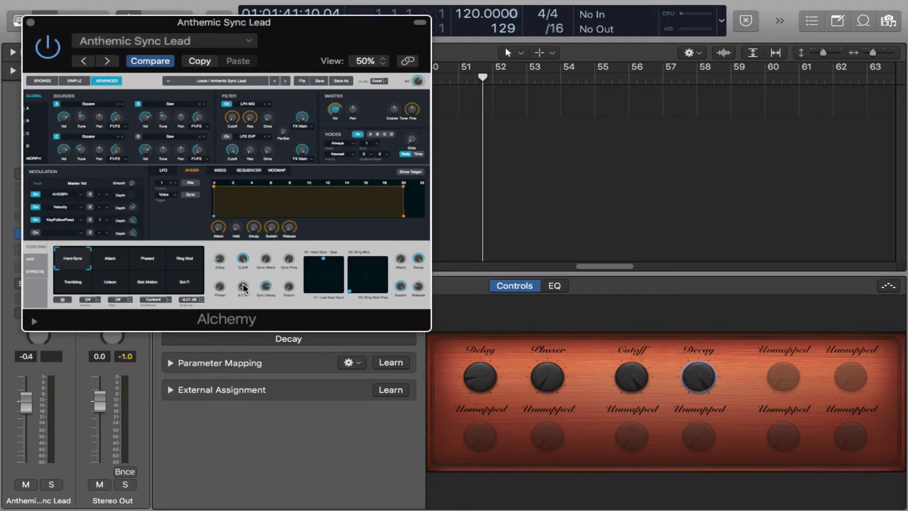
left_click(397, 362)
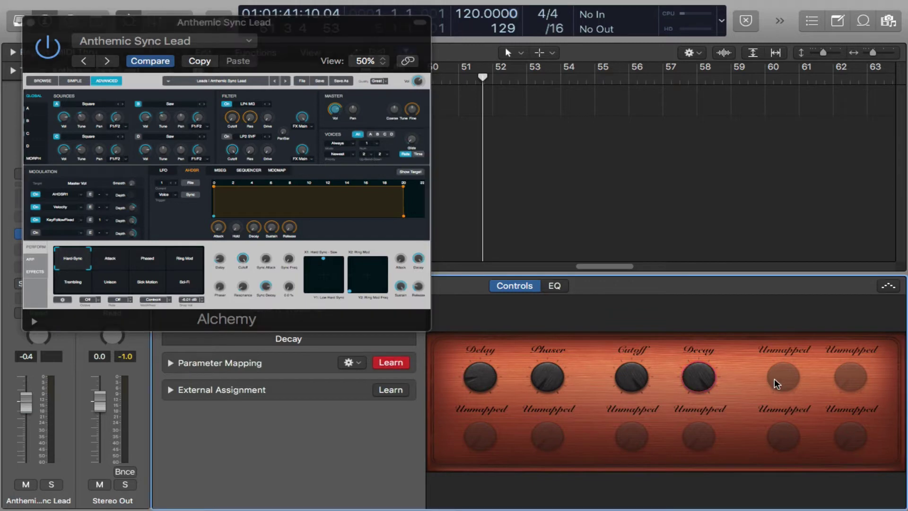
left_click(778, 383)
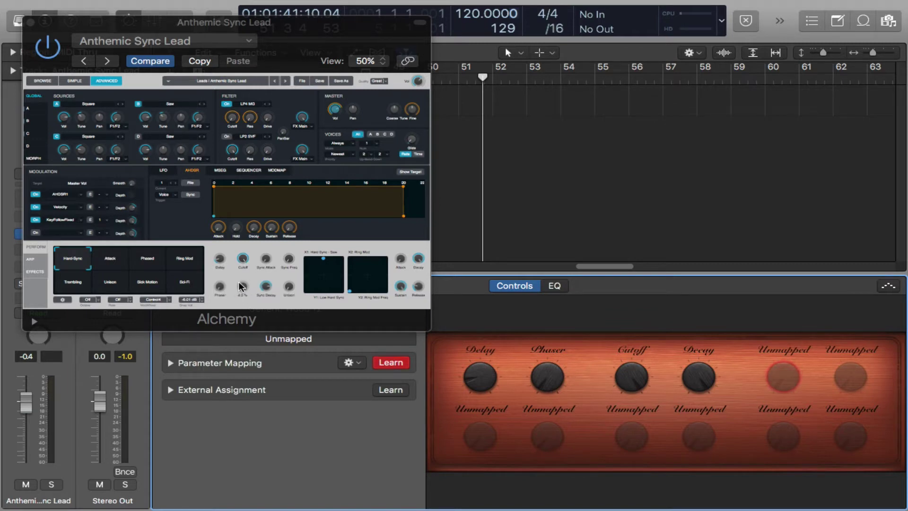
left_click(243, 286)
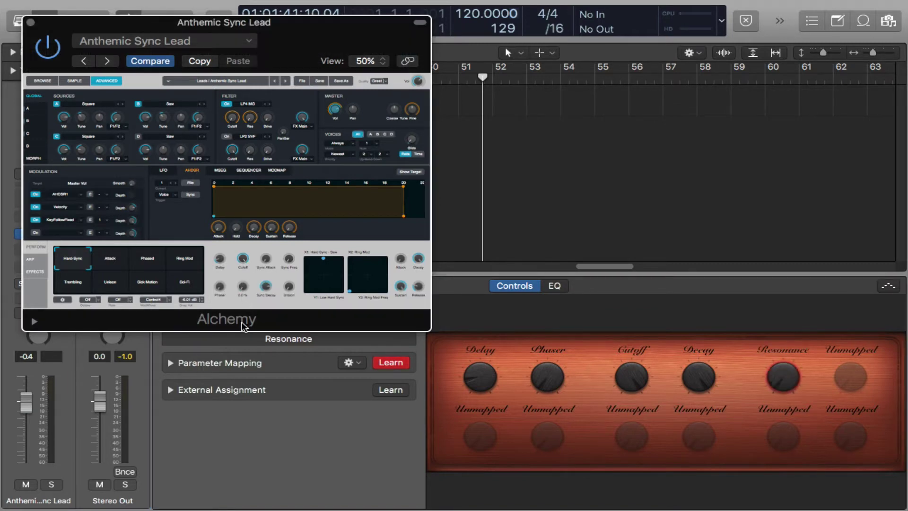
left_click(391, 362)
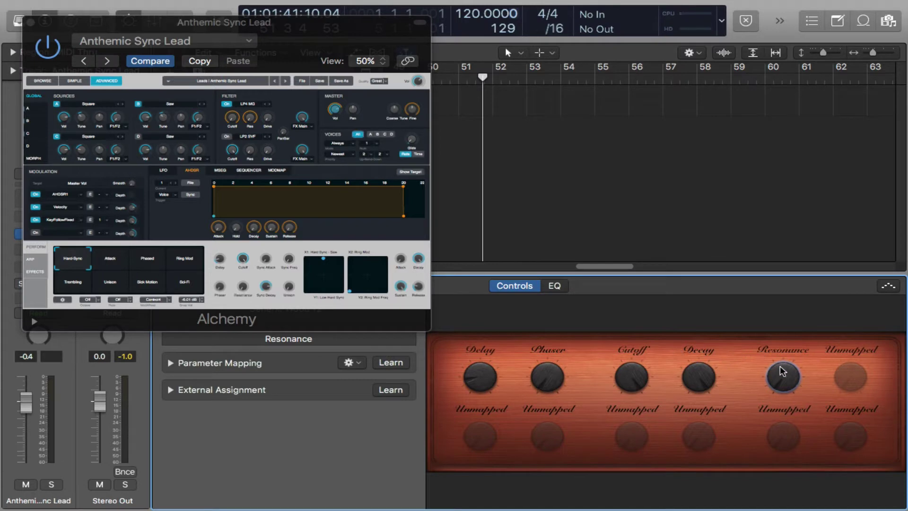
left_click_drag(783, 371, 756, 329)
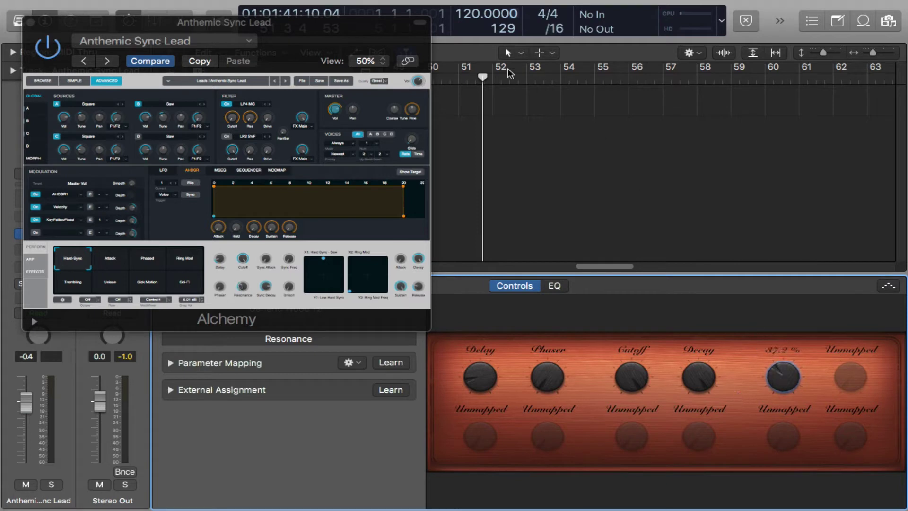
left_click_drag(256, 24, 691, 9)
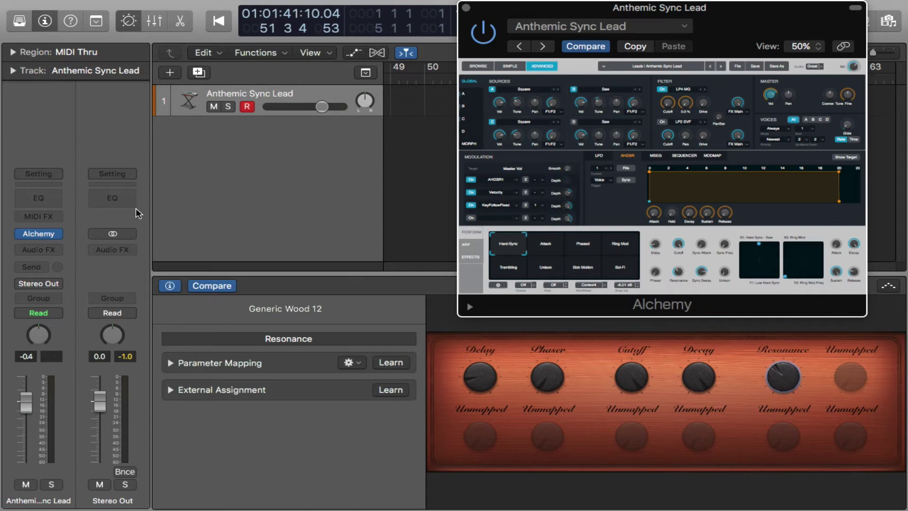
Step: Send the lead to Bus 1 and put a 100% wet SilverVerb Stereo on Aux 1
left_click(42, 269)
mouse_move(42, 322)
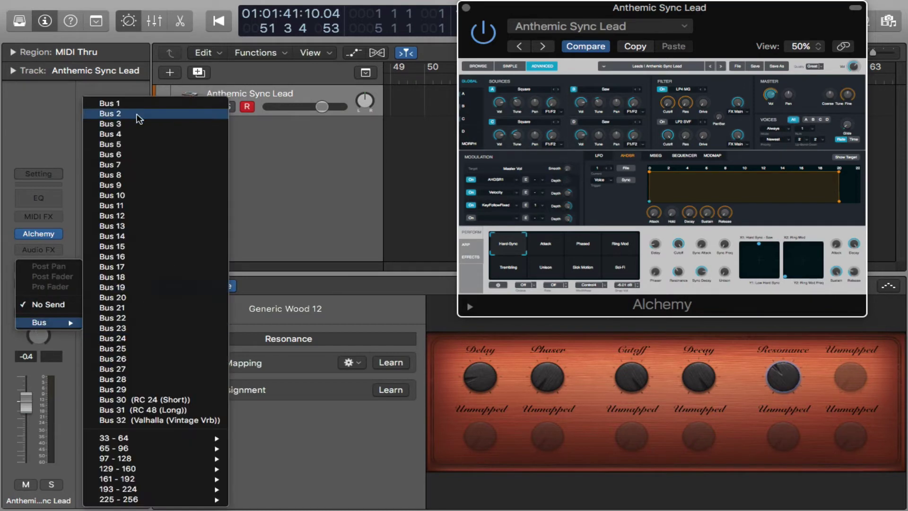
left_click(126, 103)
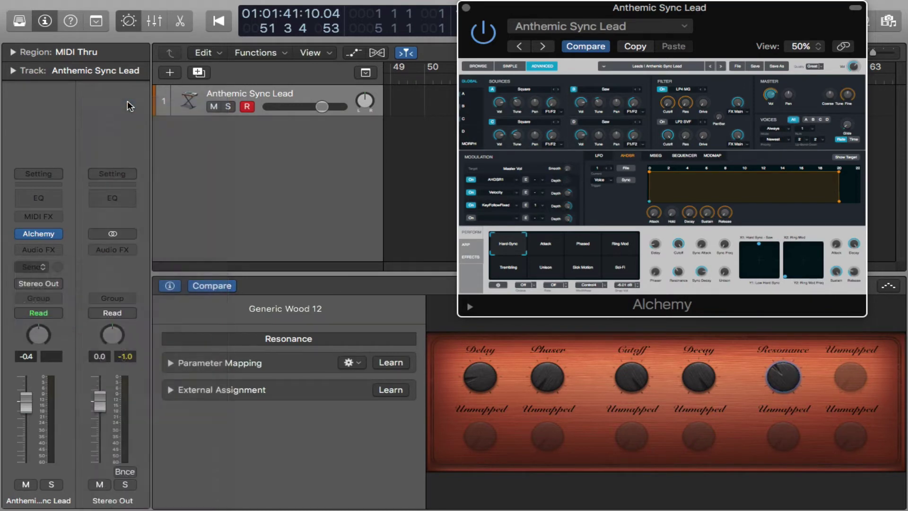
left_click(134, 244)
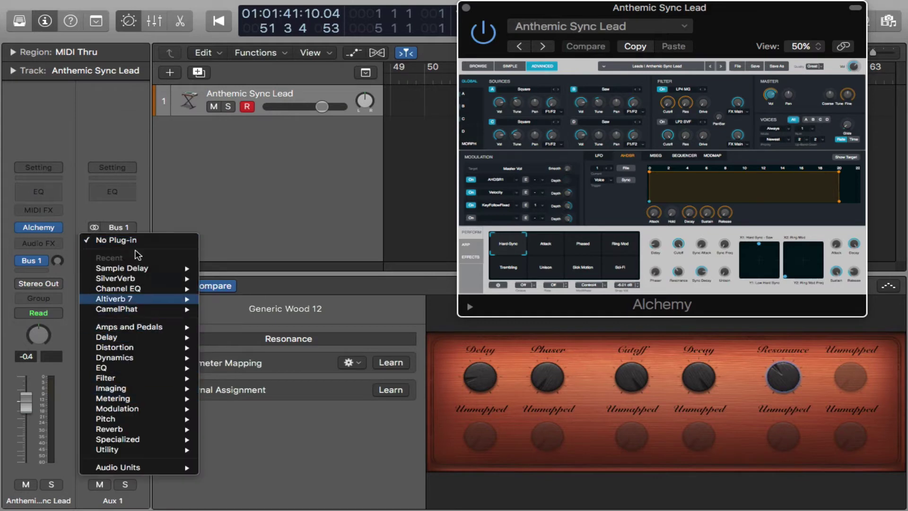
mouse_move(128, 278)
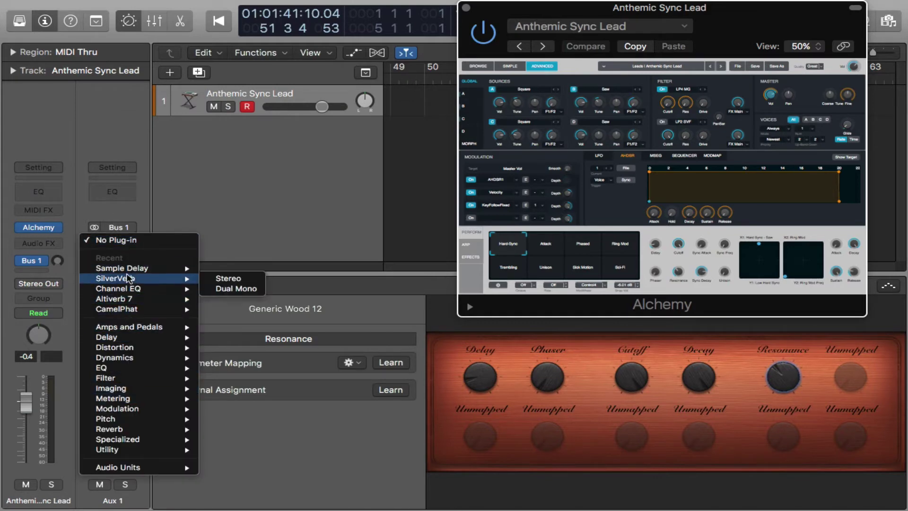
left_click(225, 279)
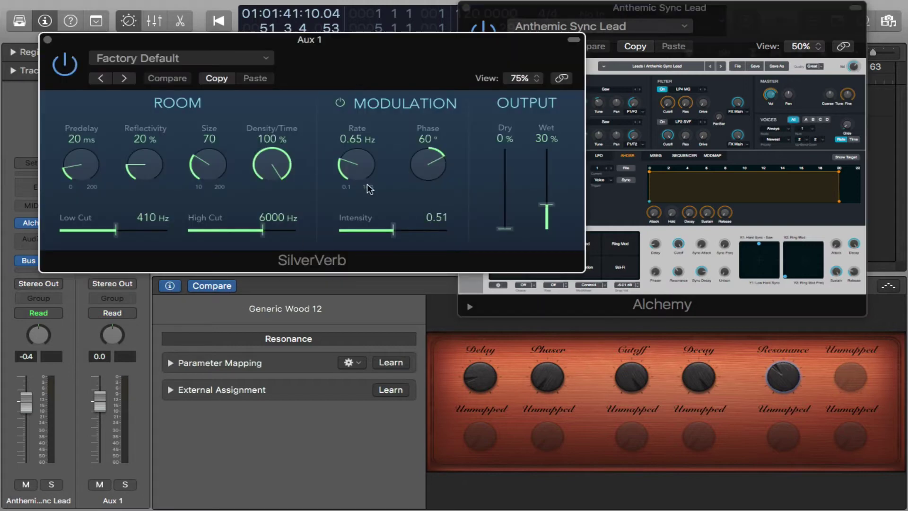
left_click_drag(547, 206, 547, 5)
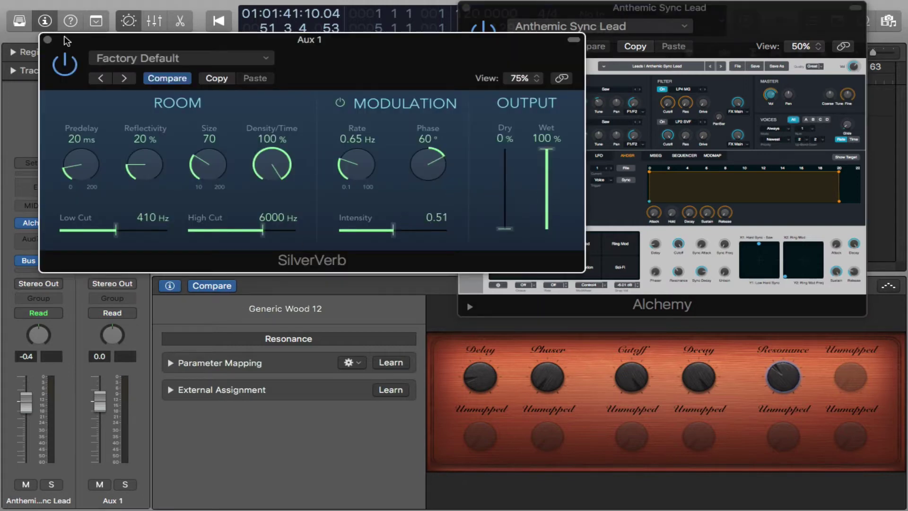
left_click(47, 40)
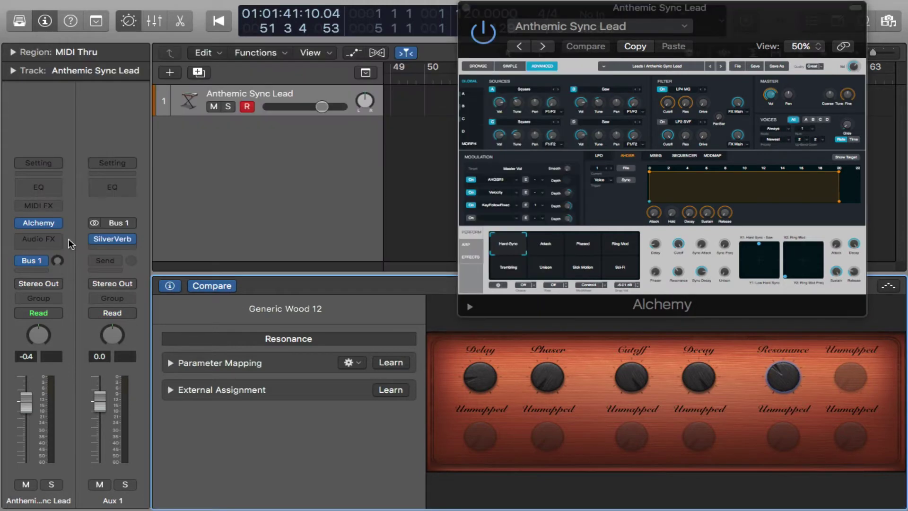
Step: Add a second send to Bus 2 with Sample Delay Stereo on Aux 2
left_click(31, 261)
mouse_move(47, 328)
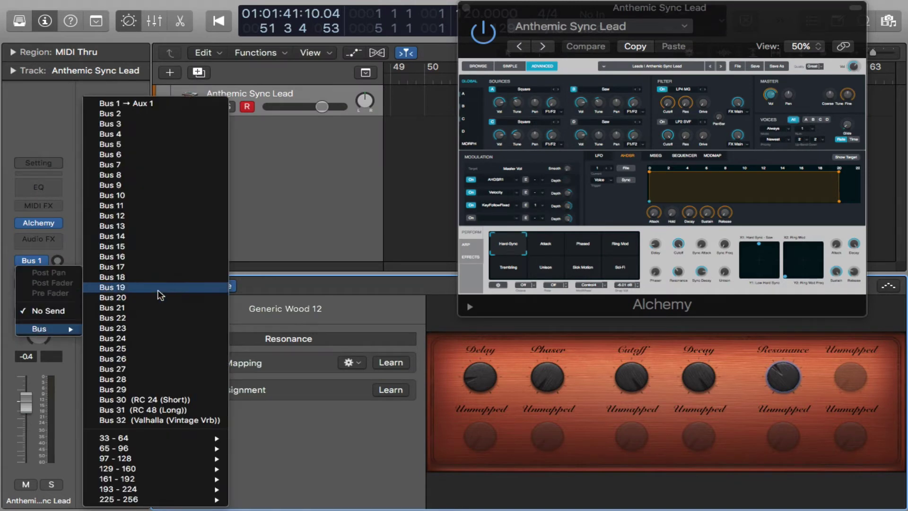
left_click(127, 114)
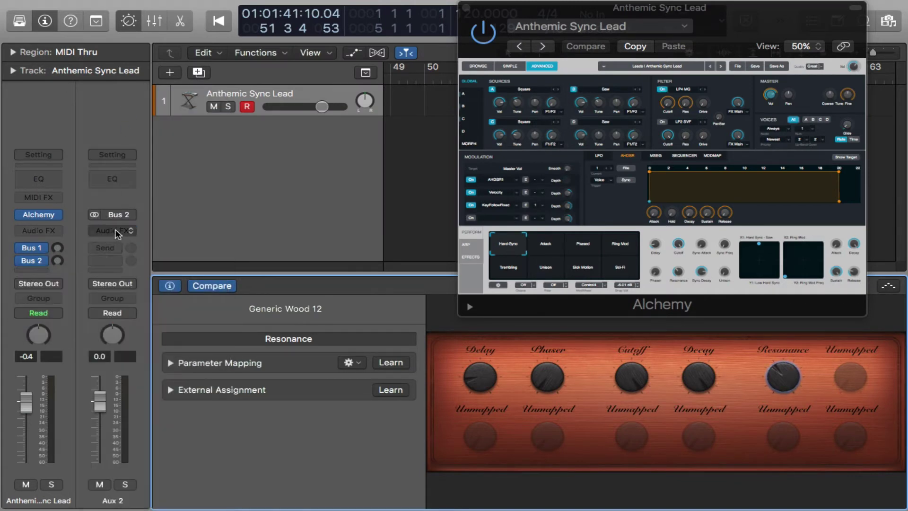
left_click(111, 230)
mouse_move(122, 265)
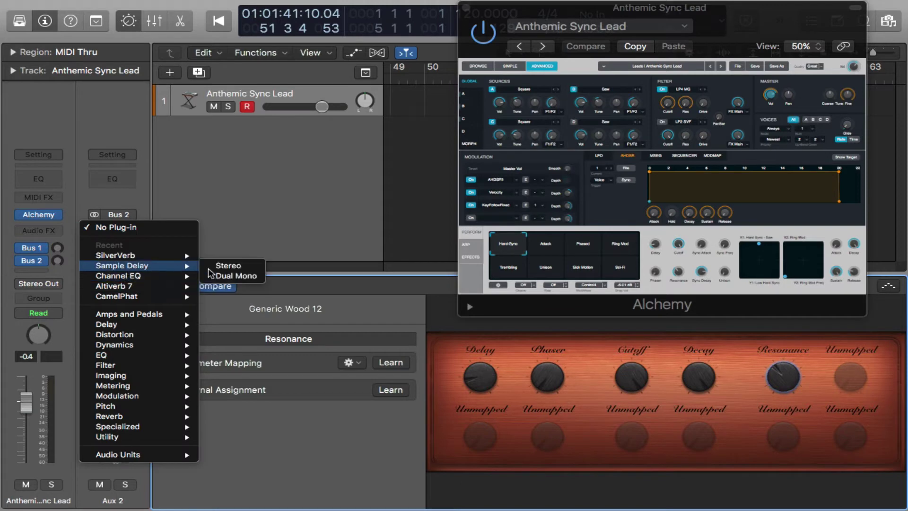
left_click(226, 265)
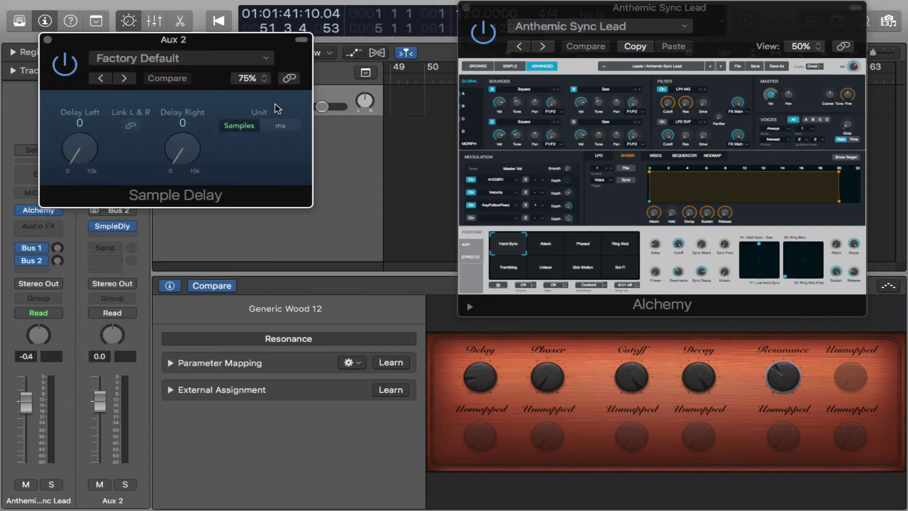
left_click(47, 40)
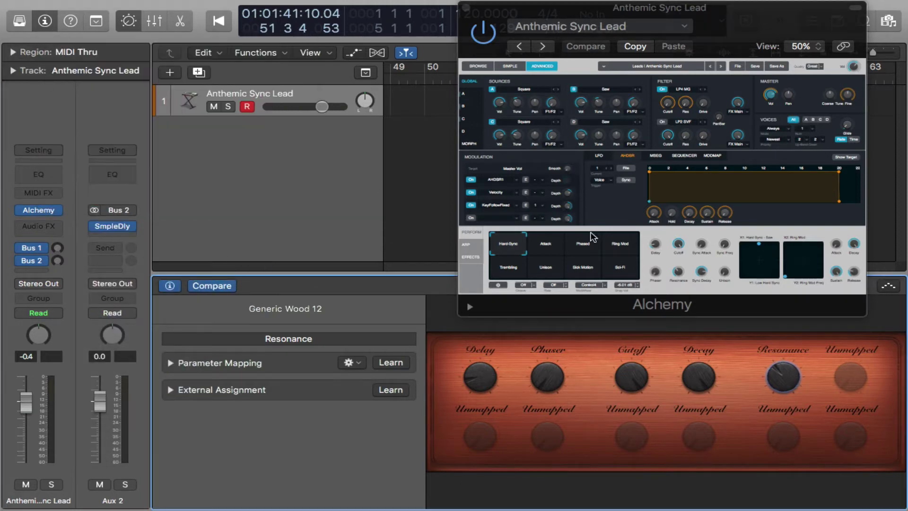
Step: Learn the lead's Bus 1 send level onto the sixth knob and test the Send 1 knob
left_click(850, 377)
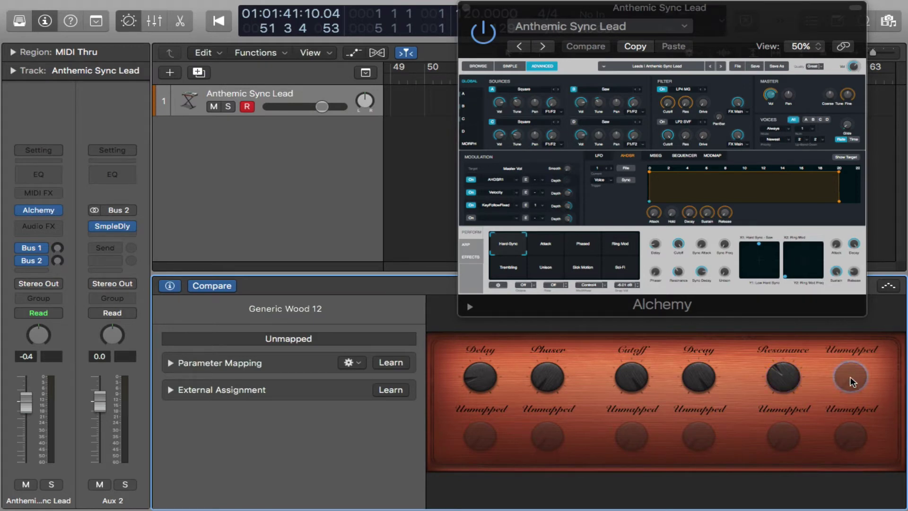
left_click(390, 362)
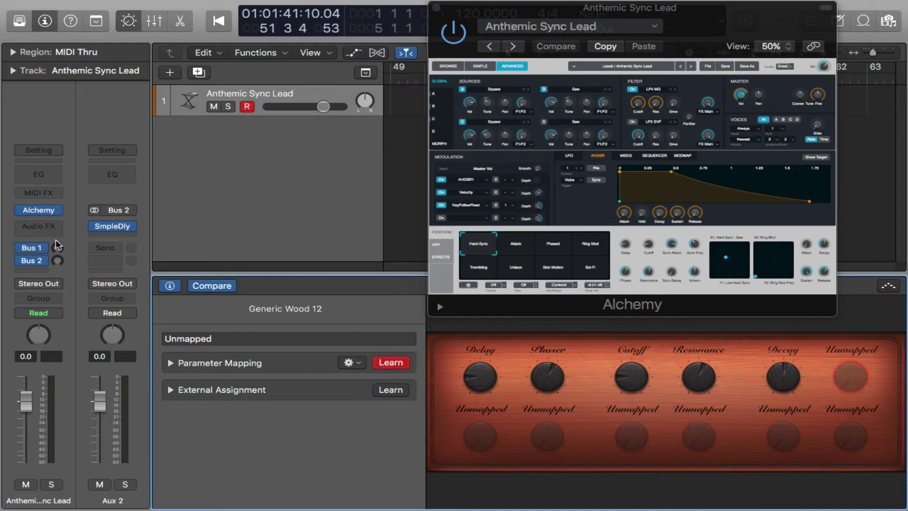
left_click_drag(56, 248, 46, 215)
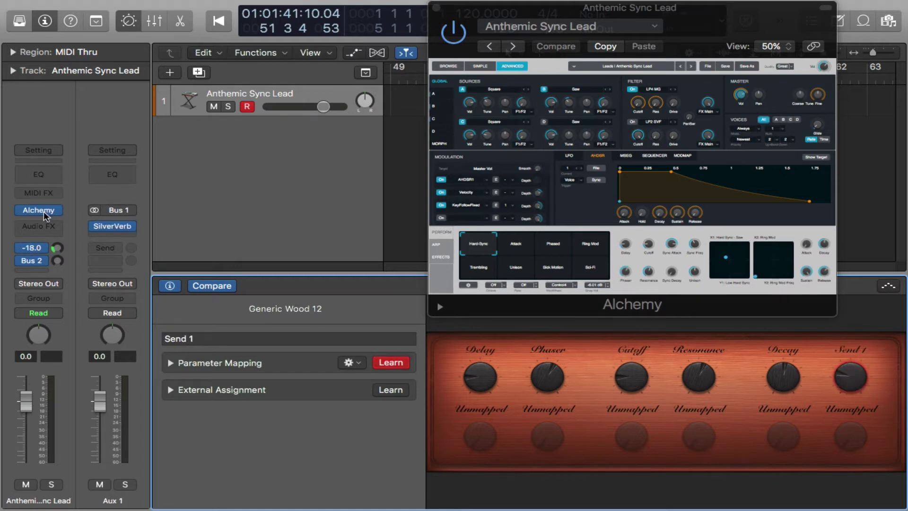
left_click(391, 362)
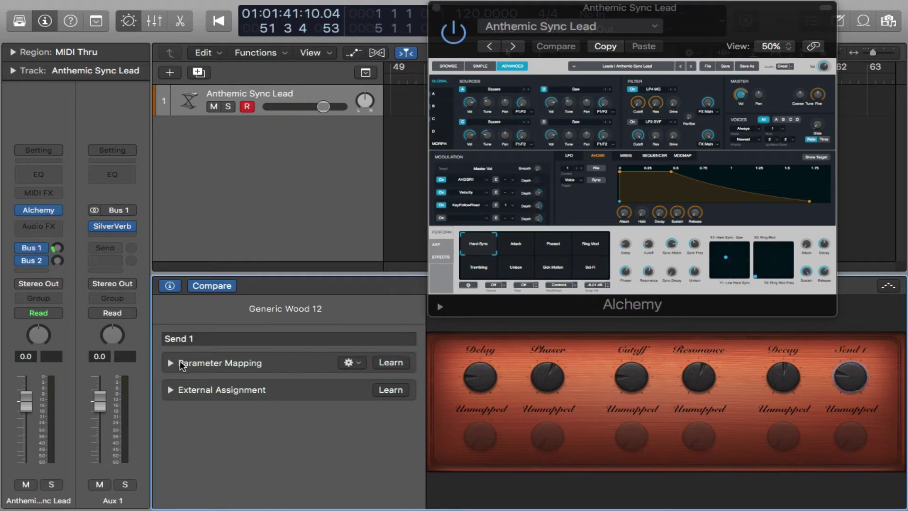
left_click(171, 365)
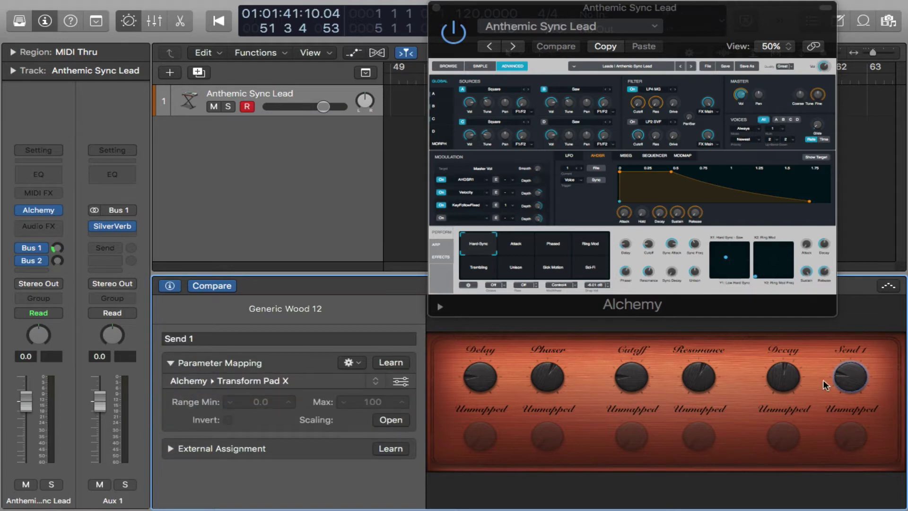
left_click_drag(847, 377, 847, 373)
left_click_drag(842, 356, 747, 370)
Step: Add a new mapping to the Send 1 knob and learn the Bus 1 send, ranging -∞ to +6.0 dB
left_click(358, 363)
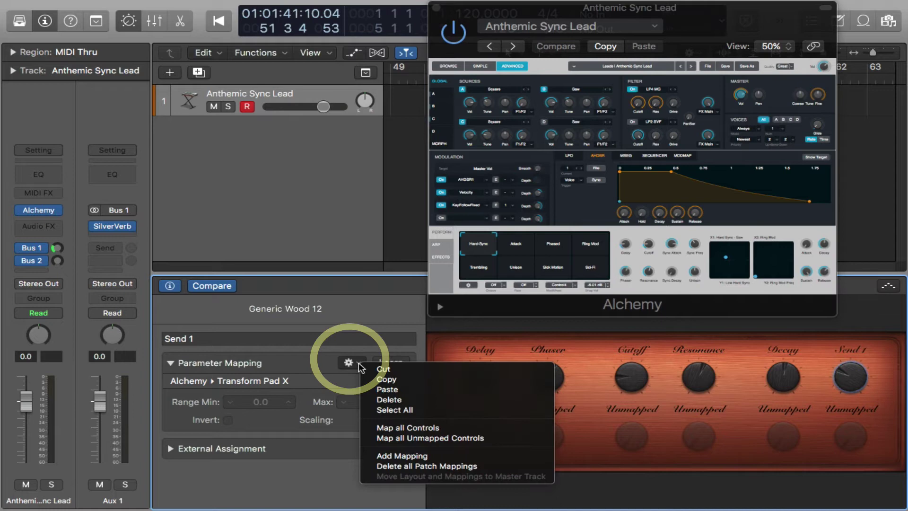
left_click(402, 455)
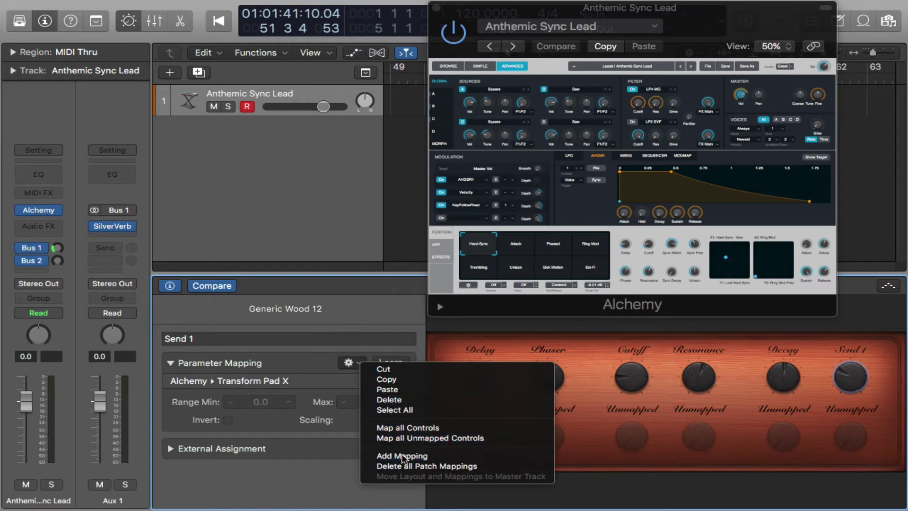
left_click(313, 384)
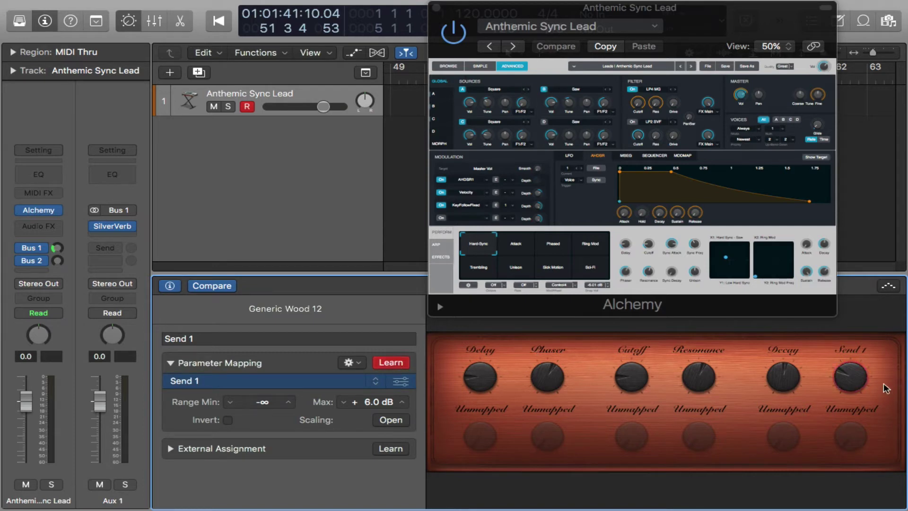
left_click_drag(847, 382, 828, 373)
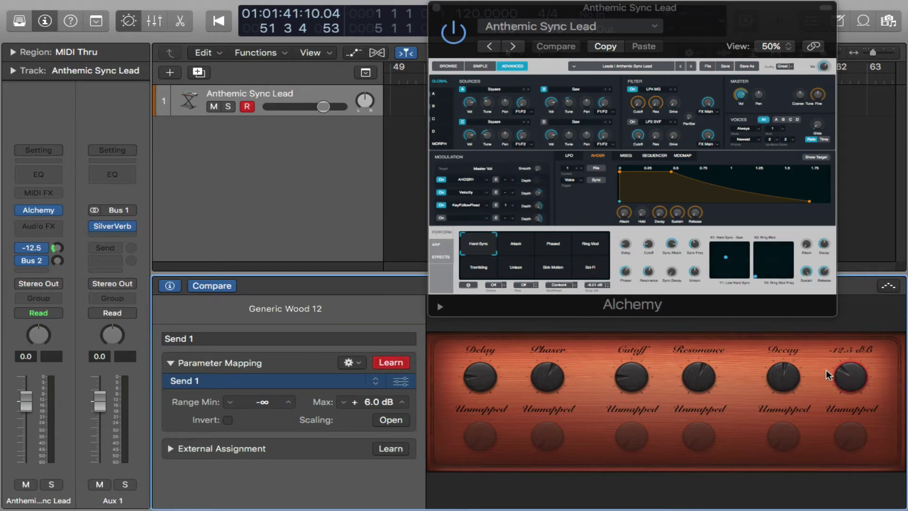
left_click_drag(55, 253, 108, 267)
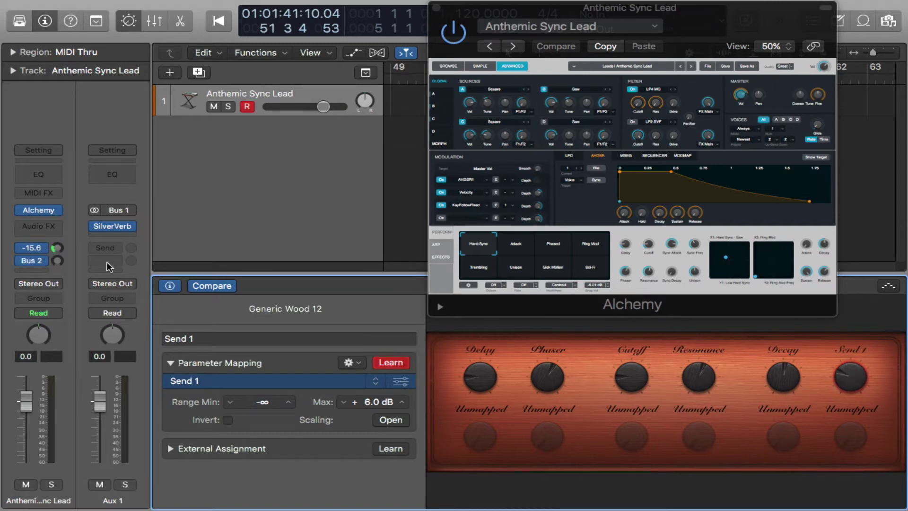
left_click(395, 363)
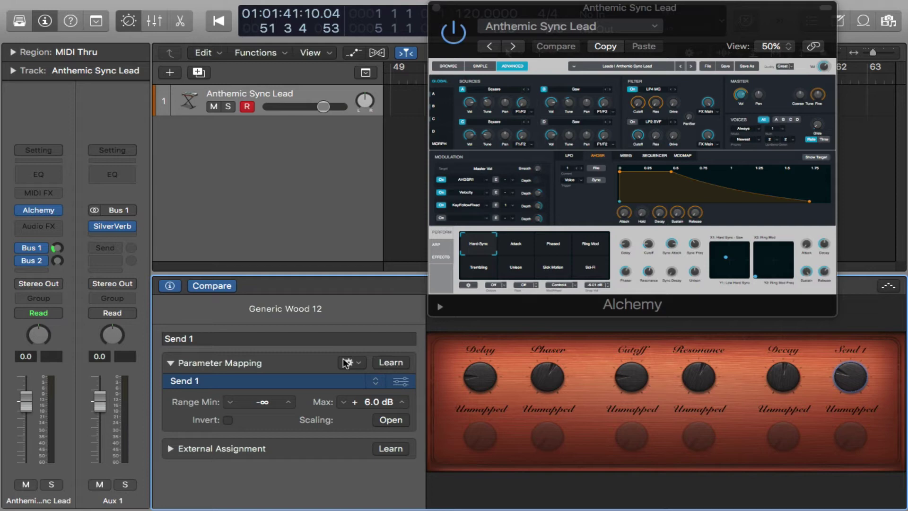
Step: Add a second mapping to the Send 1 knob, learn the Bus 2 send, and test both sends
left_click(362, 364)
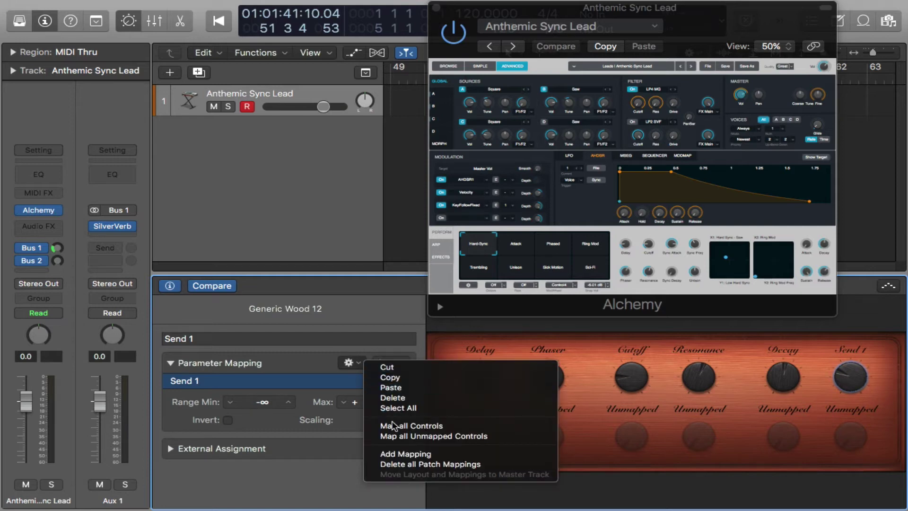
left_click(397, 455)
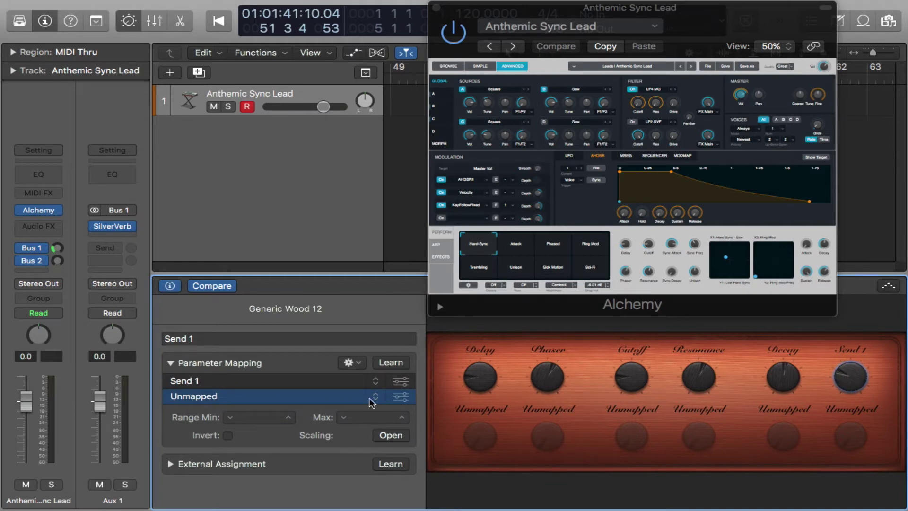
left_click(390, 363)
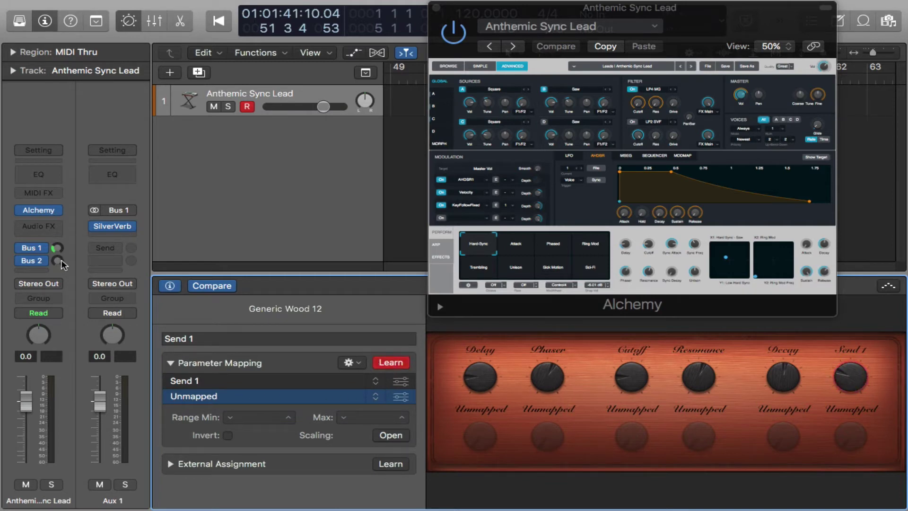
left_click_drag(57, 258, 69, 190)
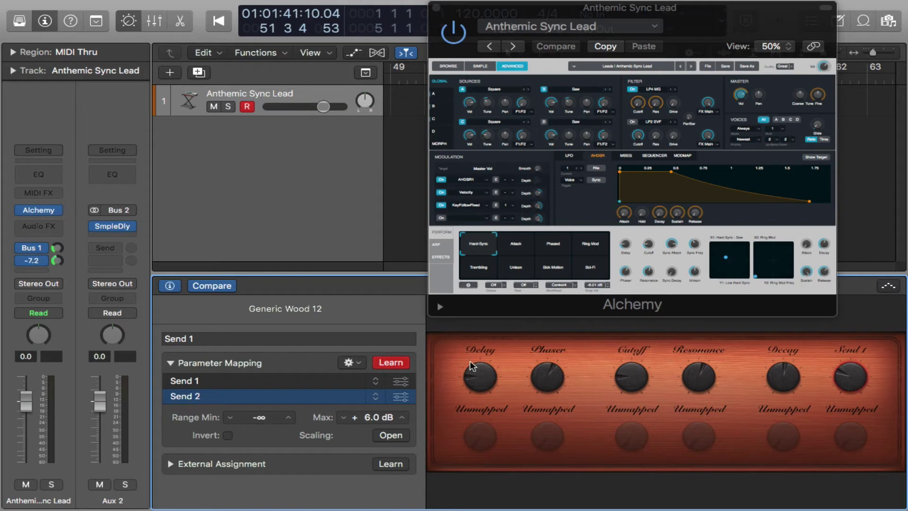
left_click(390, 363)
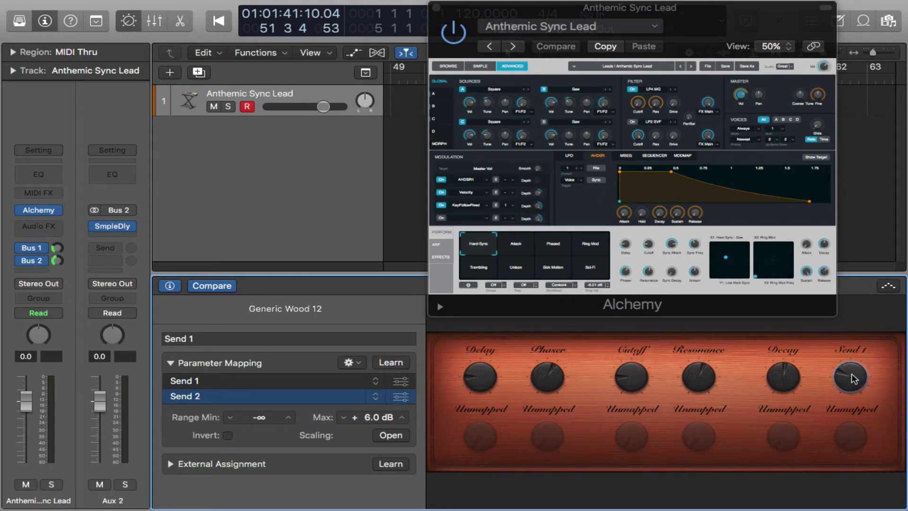
left_click_drag(855, 379, 896, 283)
Step: Invert the Send 2 mapping, test that Send 1 rises as Send 2 drops, and move Alchemy left
left_click(229, 436)
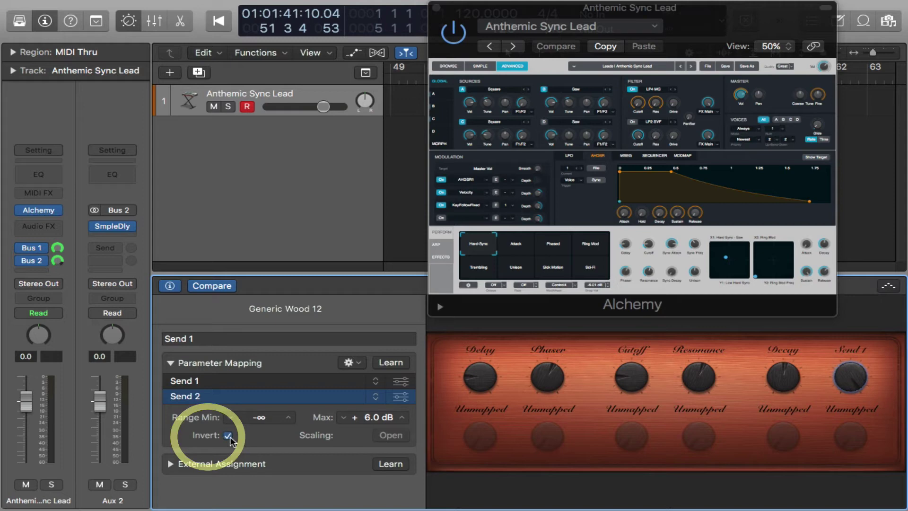
left_click_drag(836, 399, 824, 429)
left_click_drag(799, 497, 846, 448)
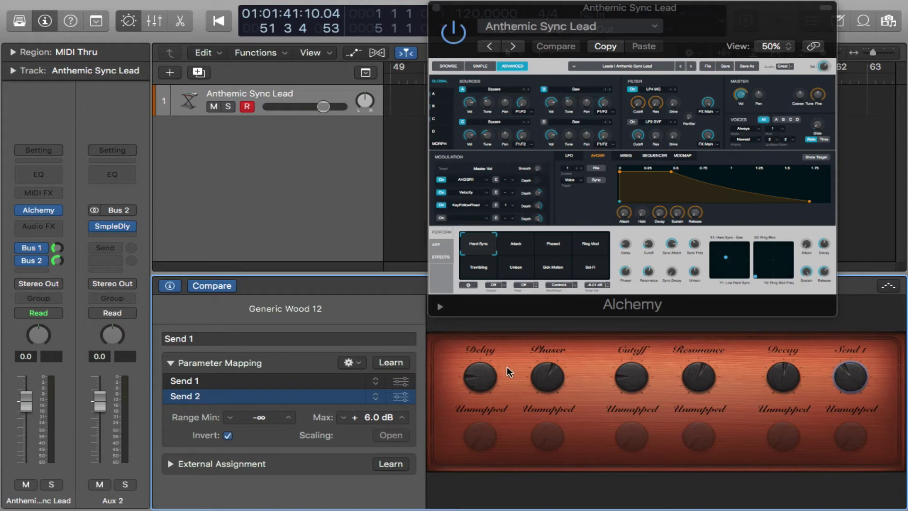
left_click_drag(706, 22, 331, 26)
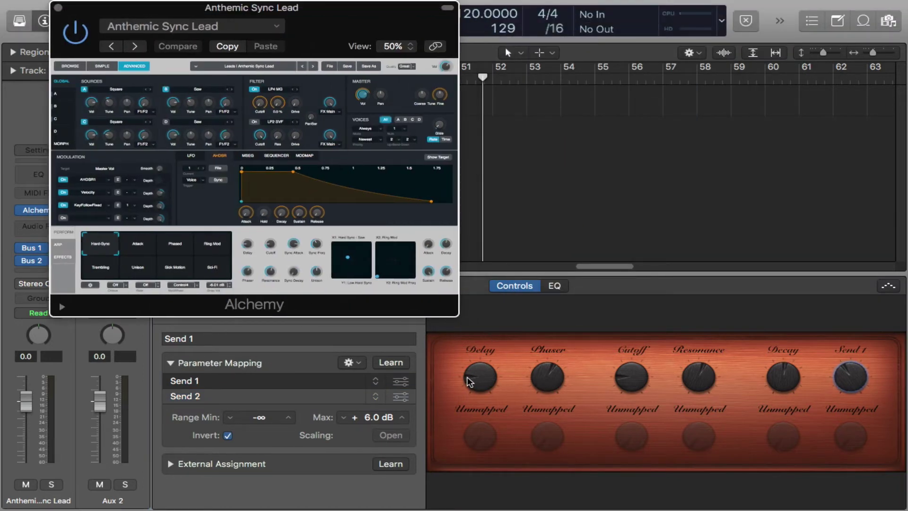
Step: Enlarge the Alchemy window to a 64% view and move it to the screen's left edge
left_click(479, 377)
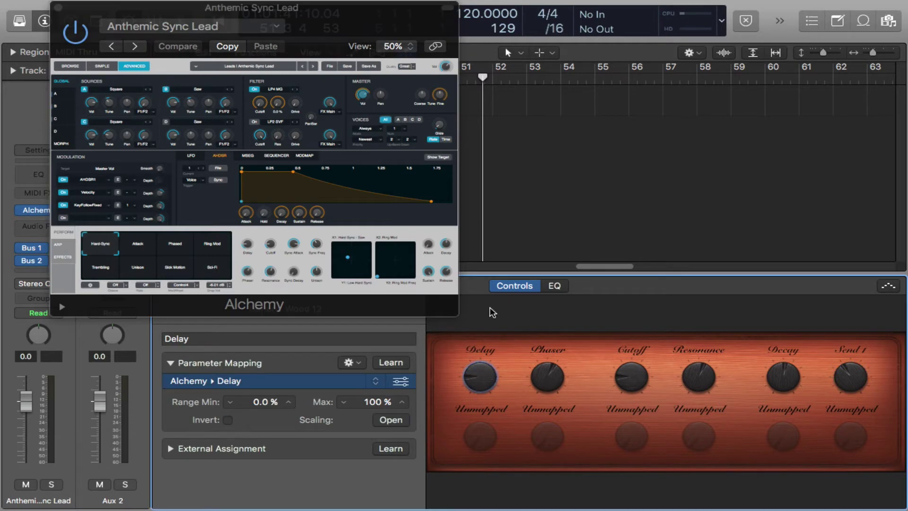
mouse_move(476, 376)
left_click_drag(449, 316, 566, 378)
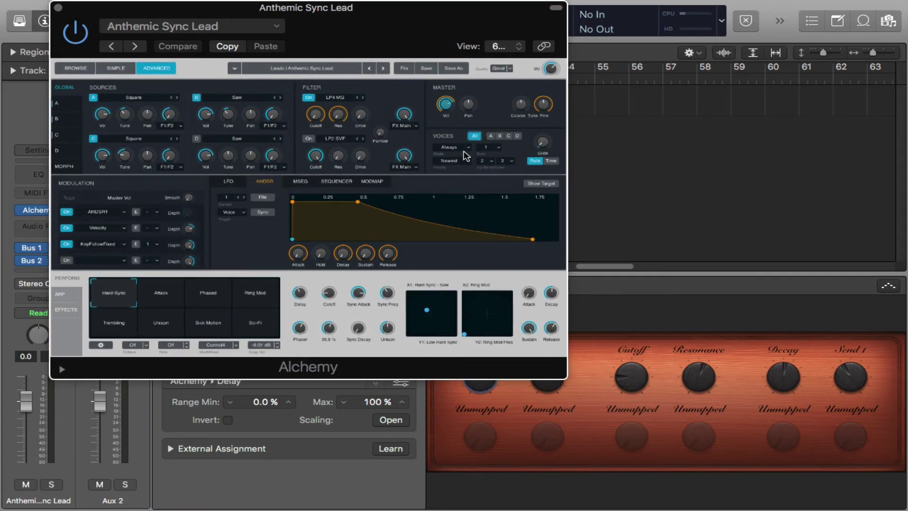
left_click_drag(426, 16, 376, 18)
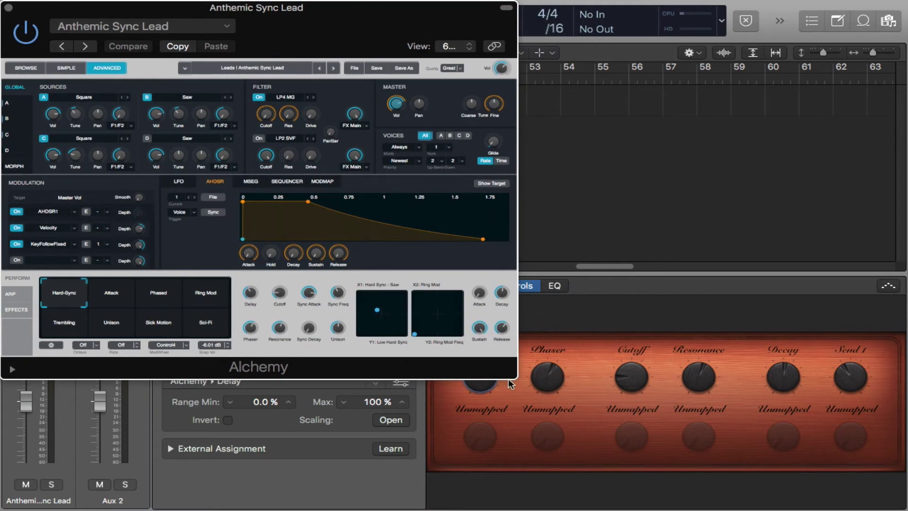
left_click(478, 385)
mouse_move(516, 379)
left_mouse_down()
mouse_move(538, 373)
mouse_move(543, 385)
mouse_move(517, 380)
left_mouse_up()
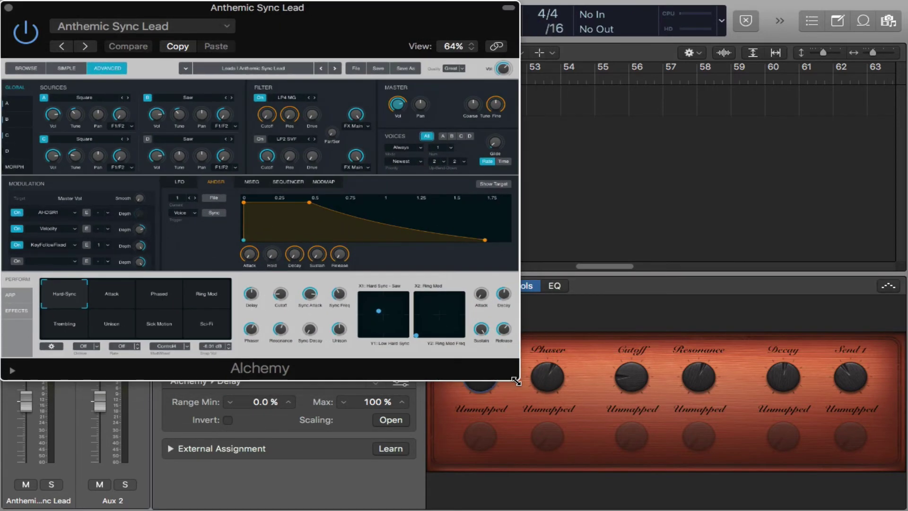
Step: Turn the Phaser, Cutoff (55.7%) and Resonance (28%) knobs to confirm they move Alchemy's controls
left_click(547, 377)
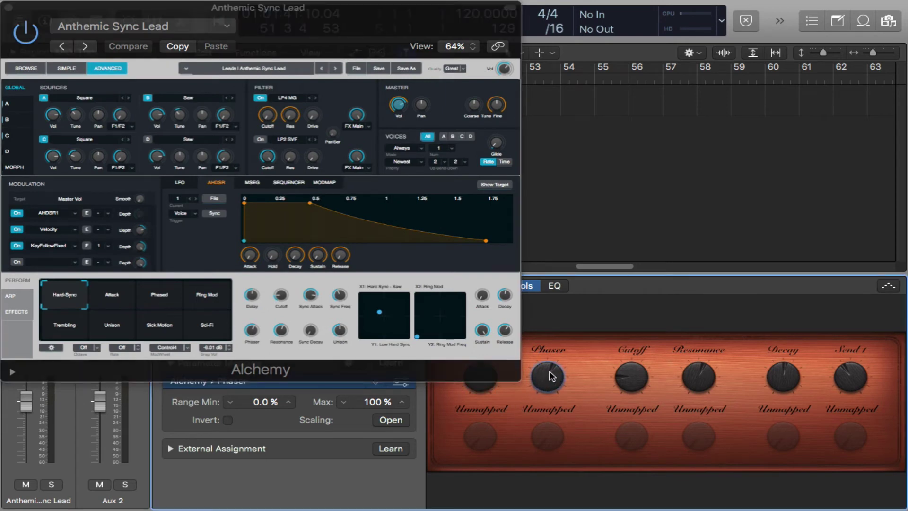
mouse_move(549, 376)
left_mouse_down()
mouse_move(521, 364)
mouse_move(512, 376)
left_mouse_up()
left_click(631, 377)
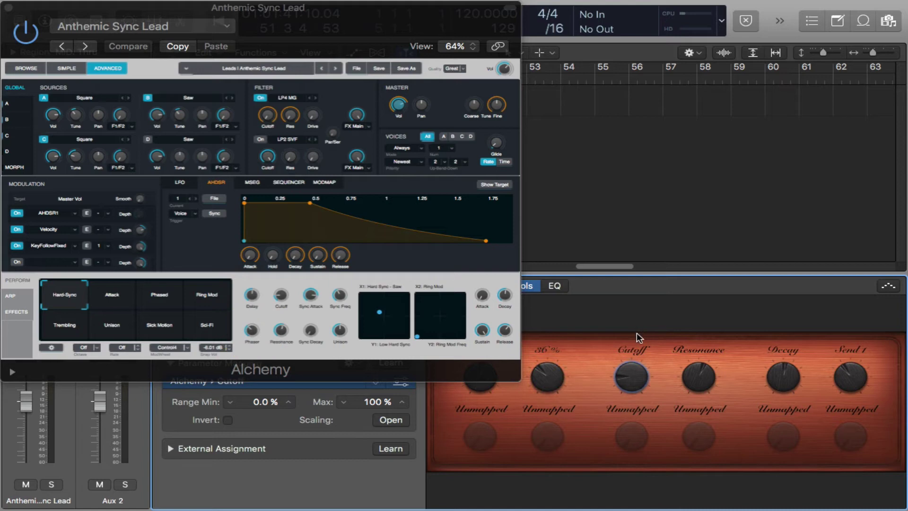
mouse_move(640, 338)
left_mouse_down()
mouse_move(632, 316)
mouse_move(618, 333)
mouse_move(624, 318)
left_mouse_up()
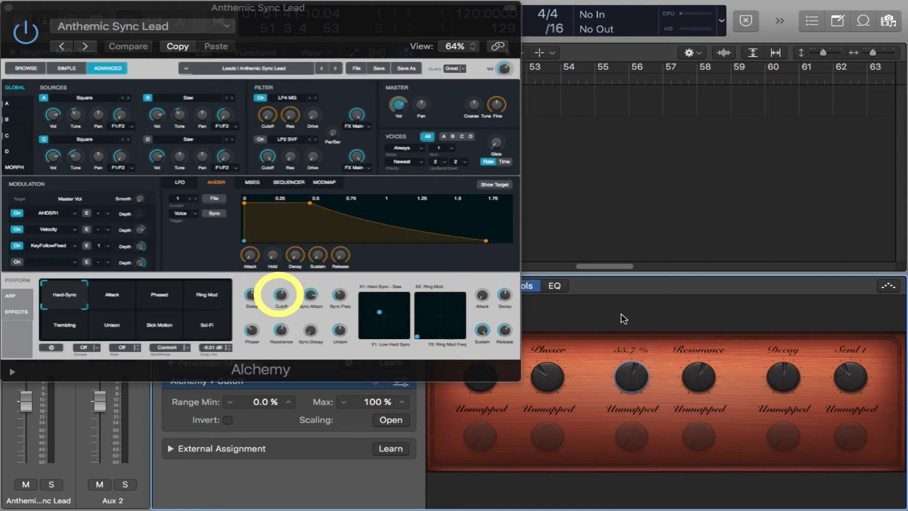
left_click(697, 371)
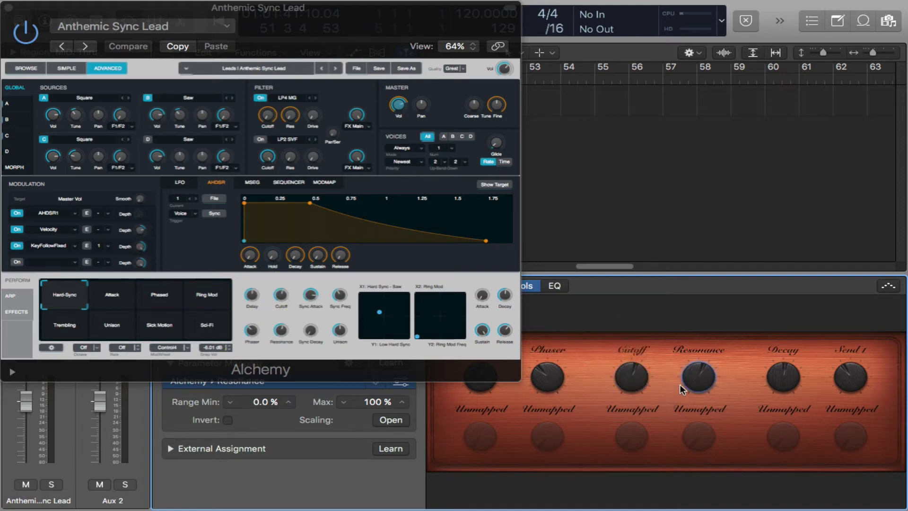
left_click_drag(700, 372, 606, 463)
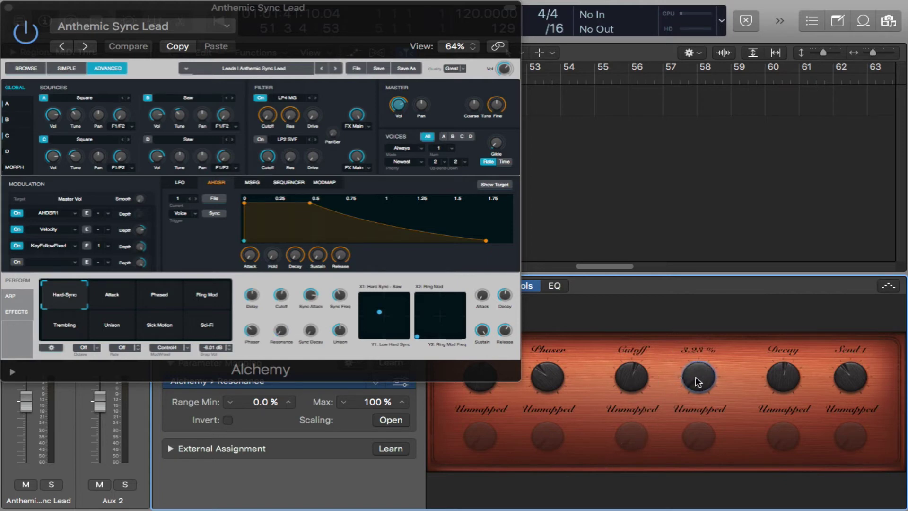
left_click_drag(697, 381, 692, 336)
Step: Select the Decay knob, move Alchemy back right, and collapse the Parameter Mapping section
left_click(780, 375)
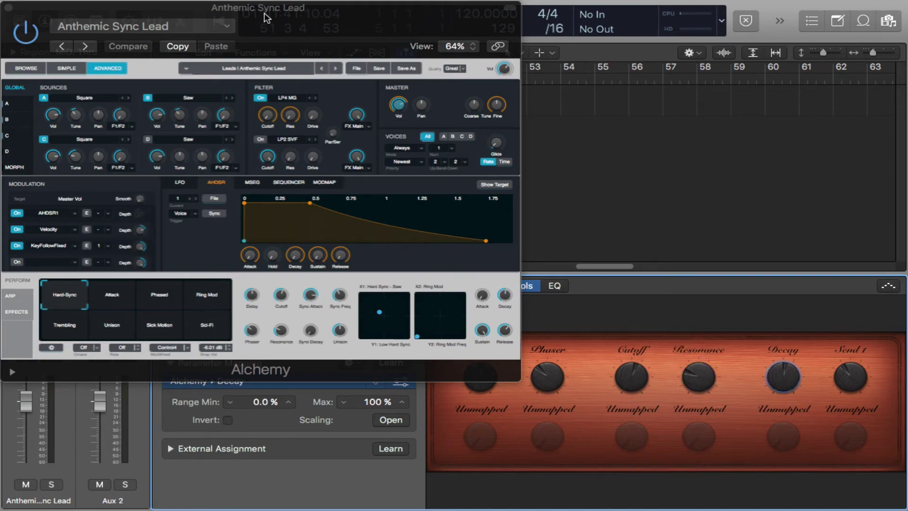
left_click_drag(264, 18, 618, 18)
left_click(170, 363)
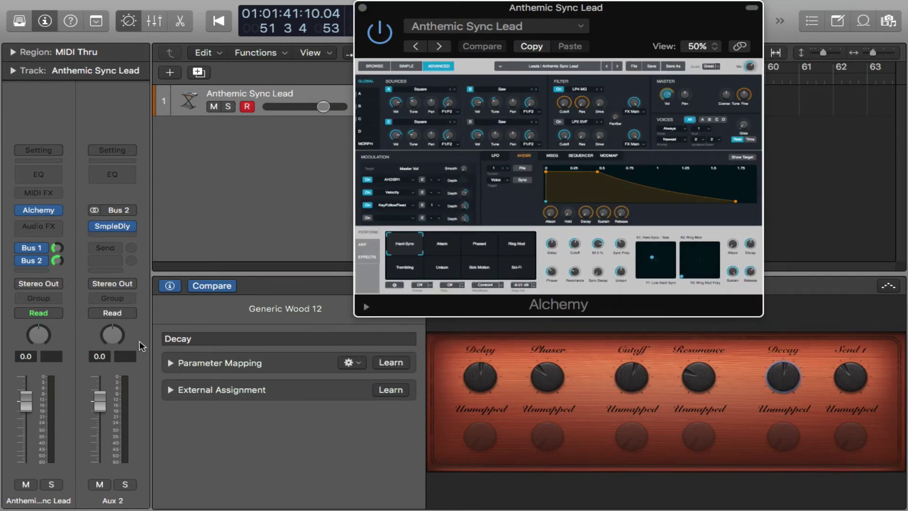
Step: Learn hardware knobs for Decay (CC 23), then Delay (CC 21, channel 9)
left_click(259, 390)
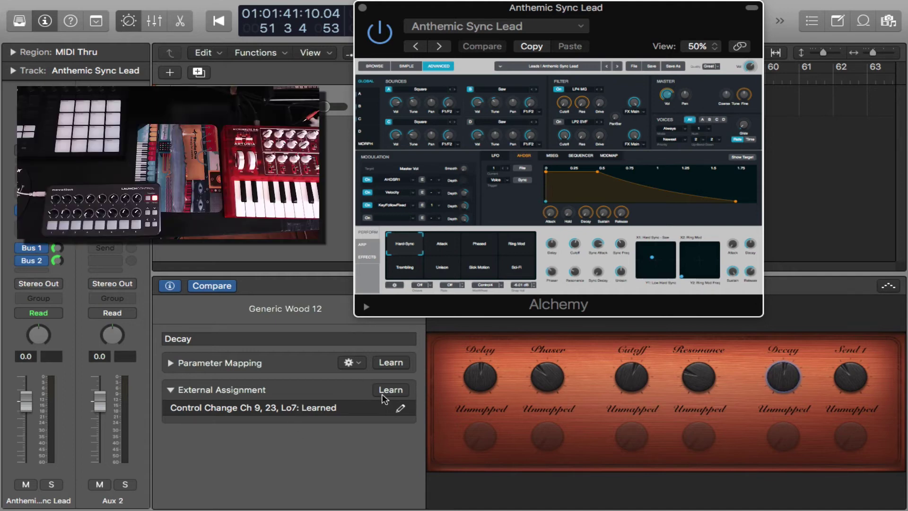
left_click(389, 389)
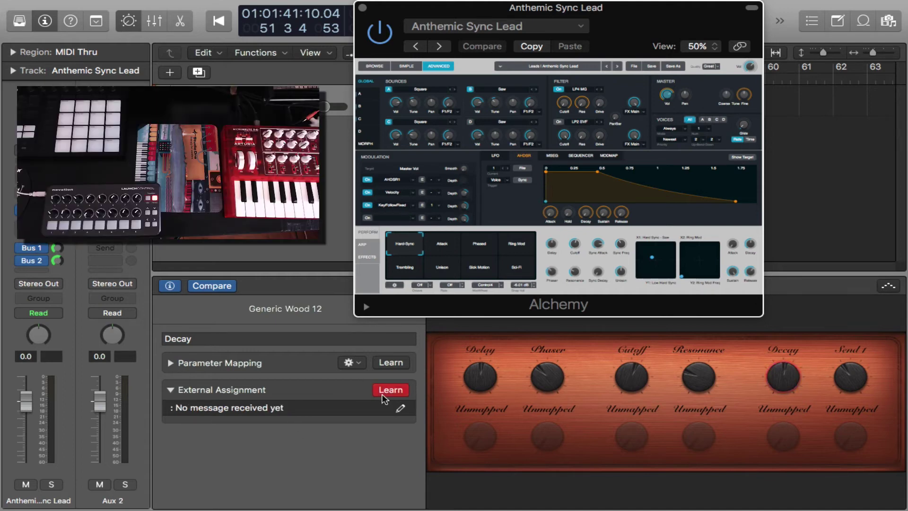
left_click(482, 380)
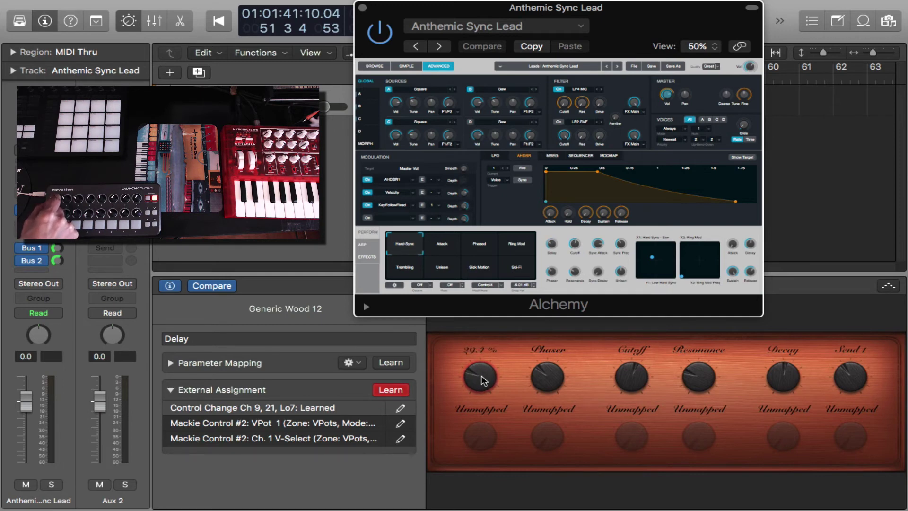
Step: Finish Delay's learned assignment and learn a hardware knob for the Phaser Smart Control
left_click(393, 390)
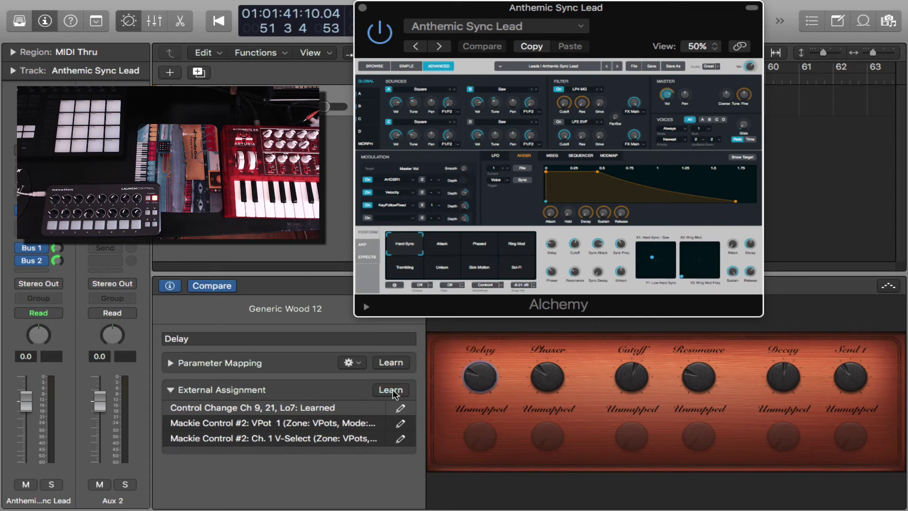
left_click(548, 377)
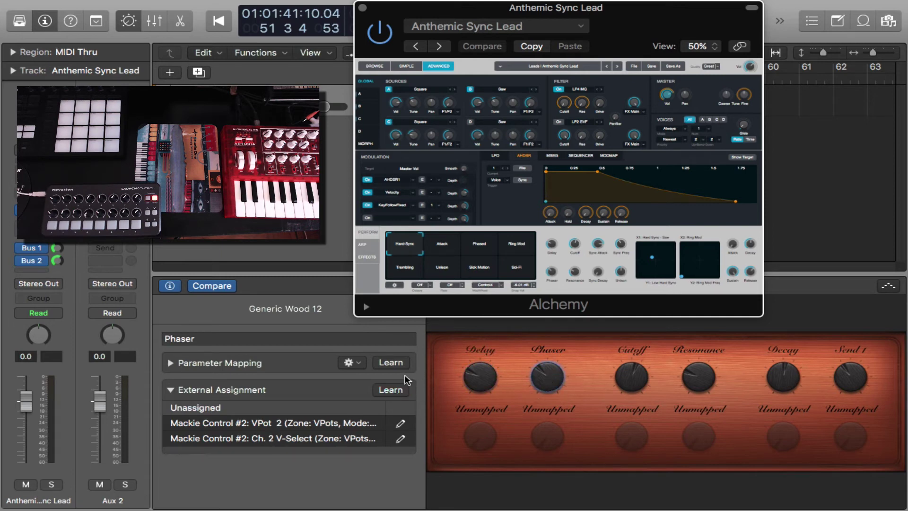
left_click(391, 390)
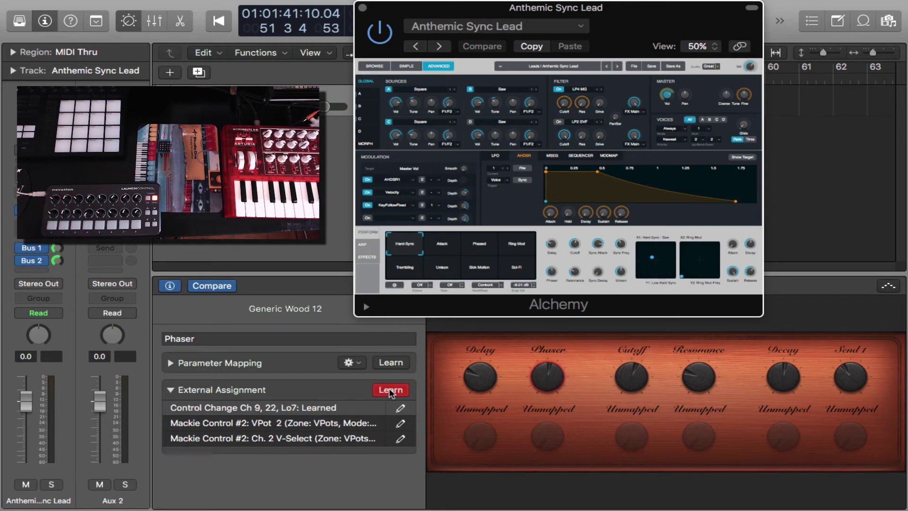
left_click(391, 391)
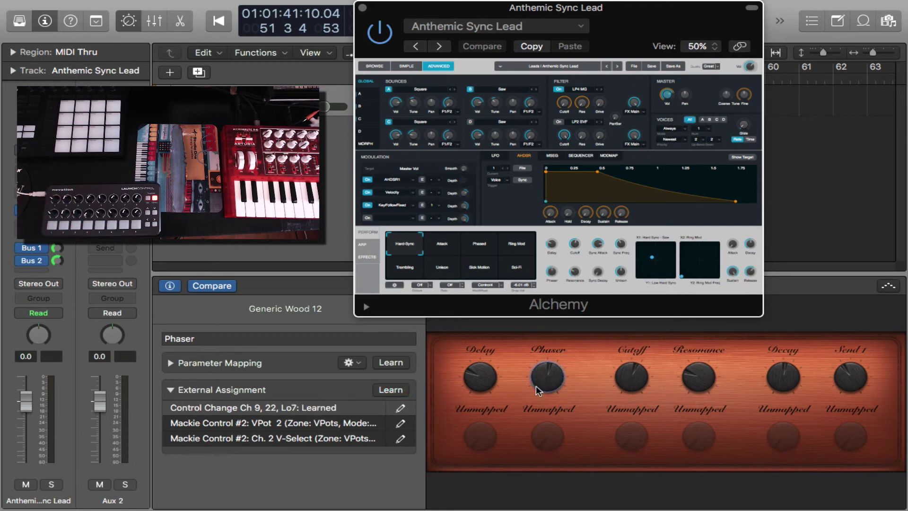
Step: Learn hardware knobs for the Cutoff (CC 23) and Resonance (CC 24) Smart Controls
left_click(634, 378)
left_click(399, 391)
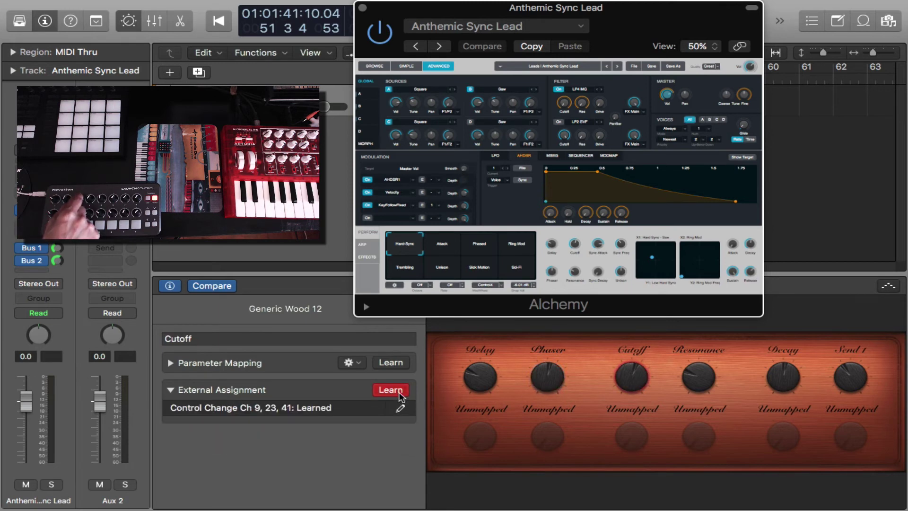
left_click(400, 393)
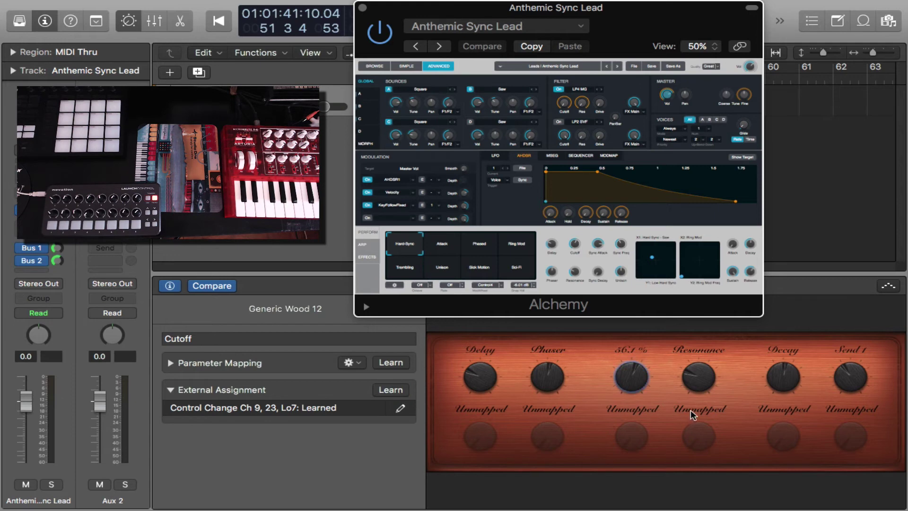
left_click(696, 378)
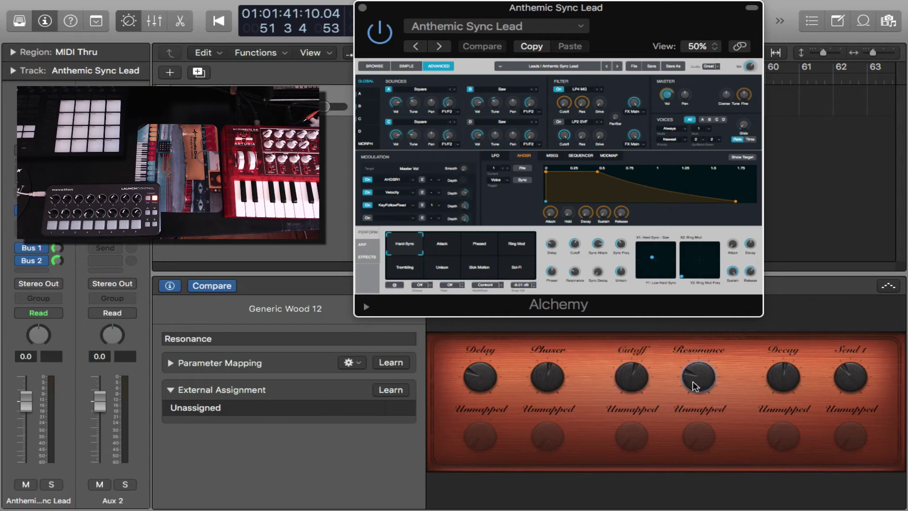
left_click(393, 391)
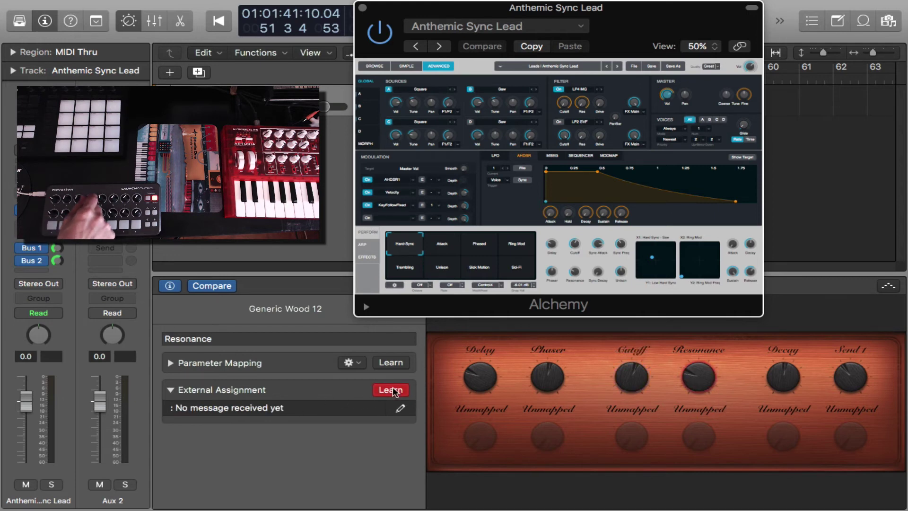
left_click(393, 391)
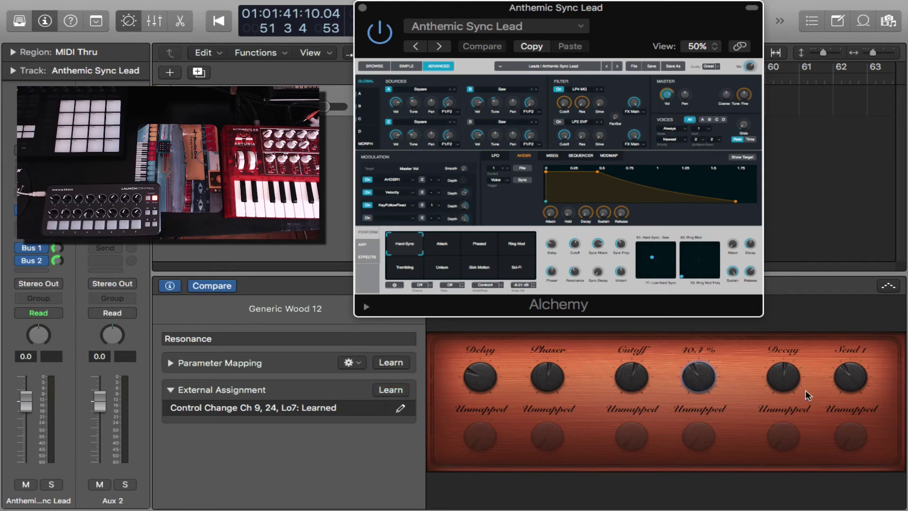
Step: Learn hardware knob CC 25 on channel 9 for the Decay Smart Control
left_click(790, 379)
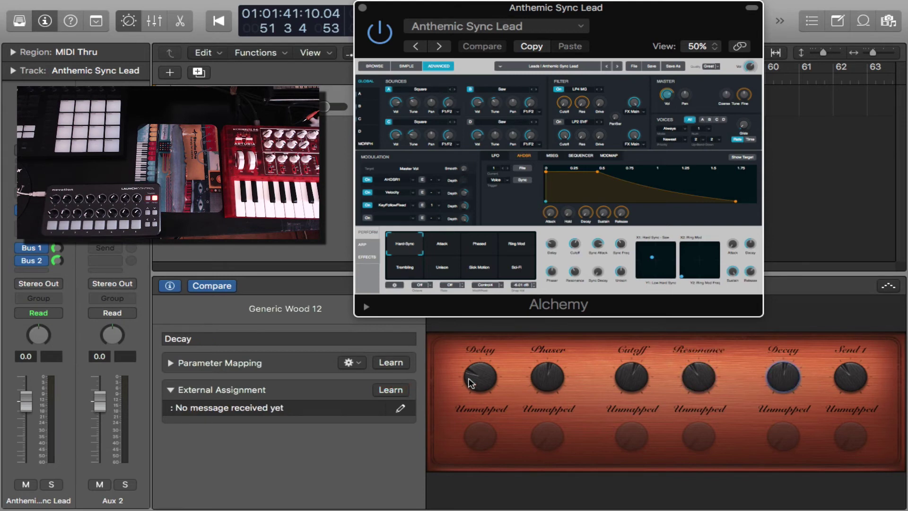
left_click(391, 390)
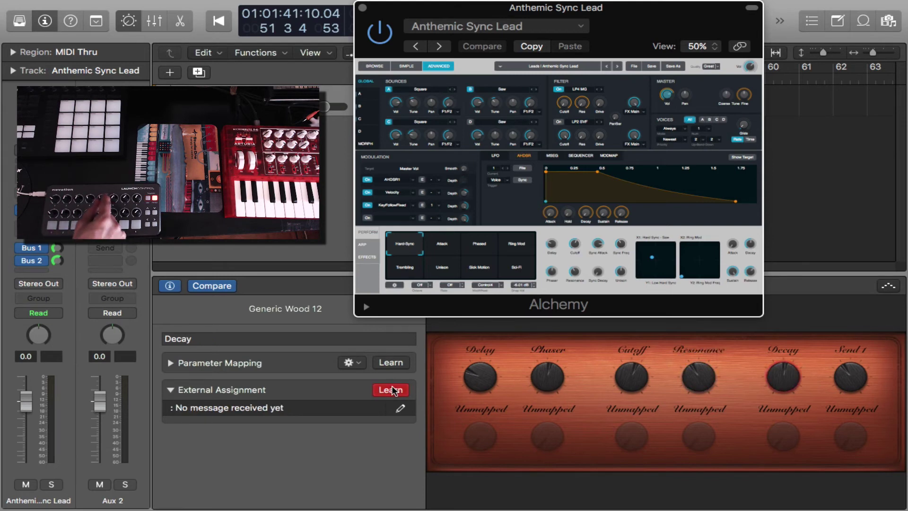
left_click(393, 390)
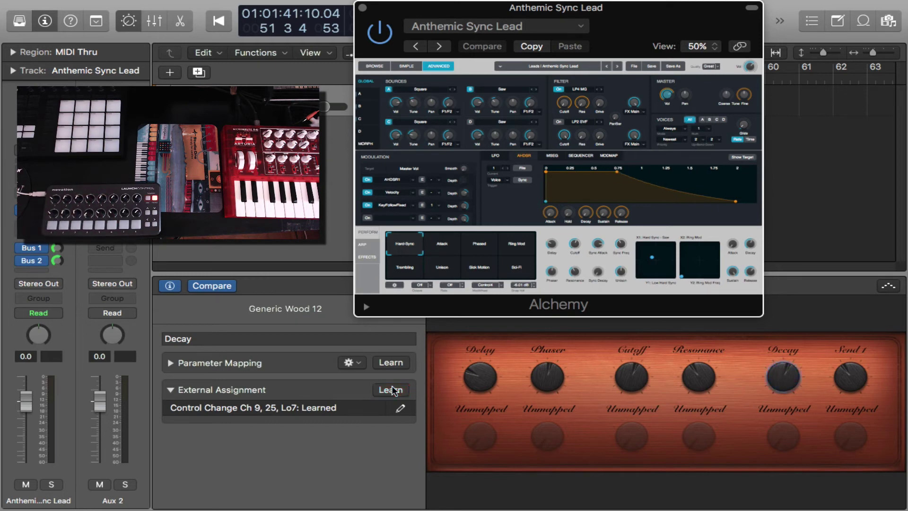
left_click(840, 379)
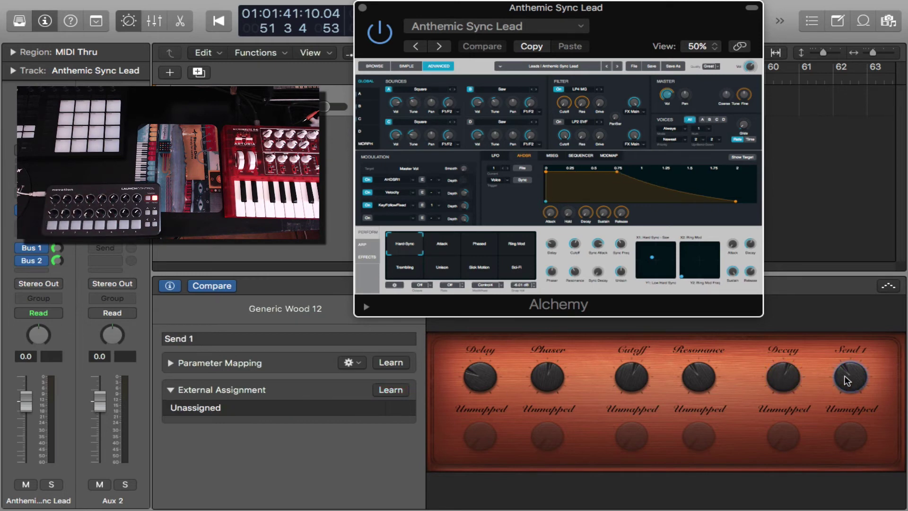
Step: Append ' & 2' to the sixth knob's name so it reads 'Send 1 & 2'
double_click(208, 339)
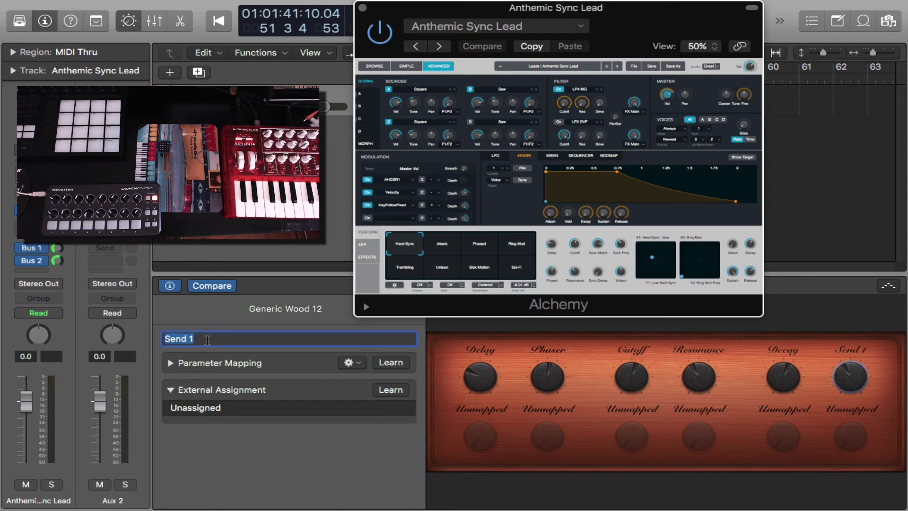
left_click(197, 339)
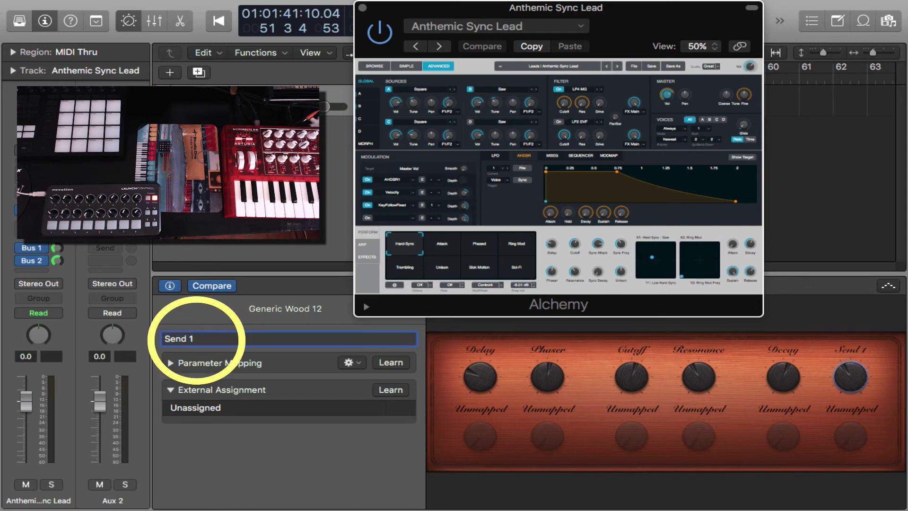
type("& 2")
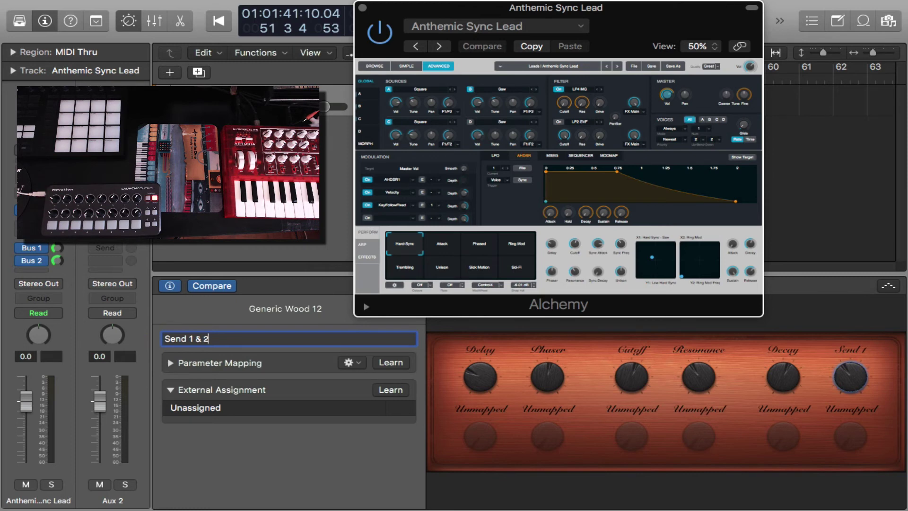
key("Return")
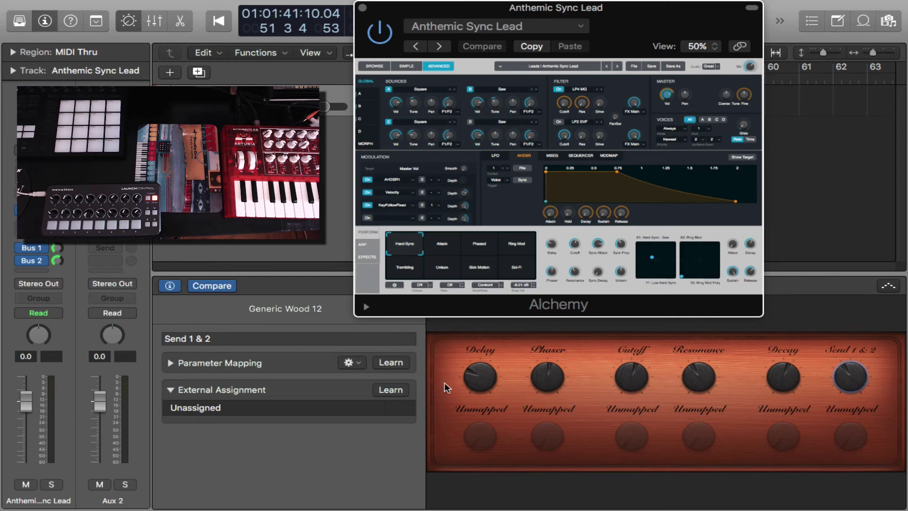
Step: Assign hardware knob CC 26 to the Send 1 & 2 Smart Control via Learn
left_click(390, 390)
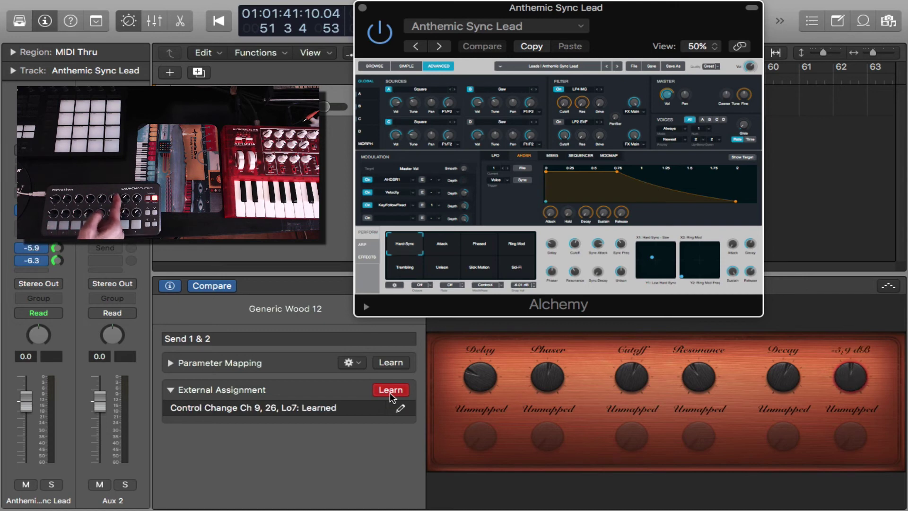
left_click(390, 395)
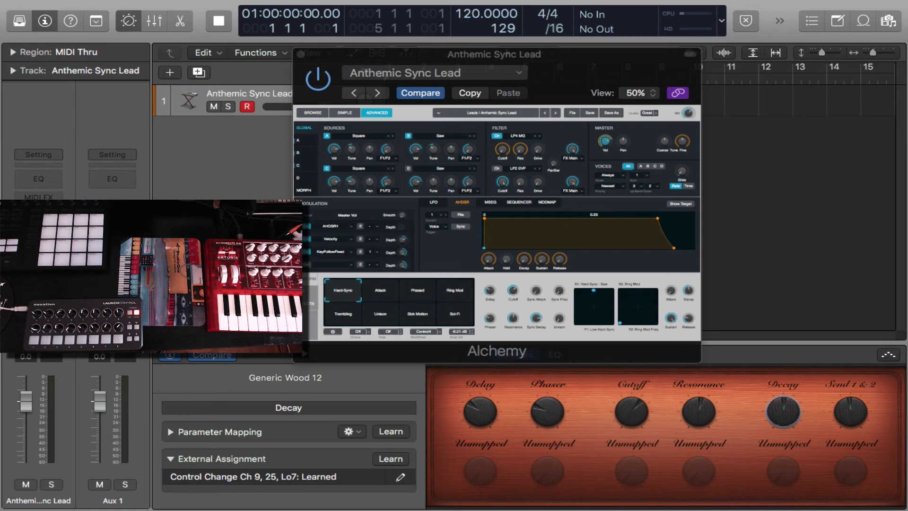
Step: Create an empty MIDI region on the Anthemic Sync Lead track, extended to bar 5
left_click_drag(371, 55, 482, 172)
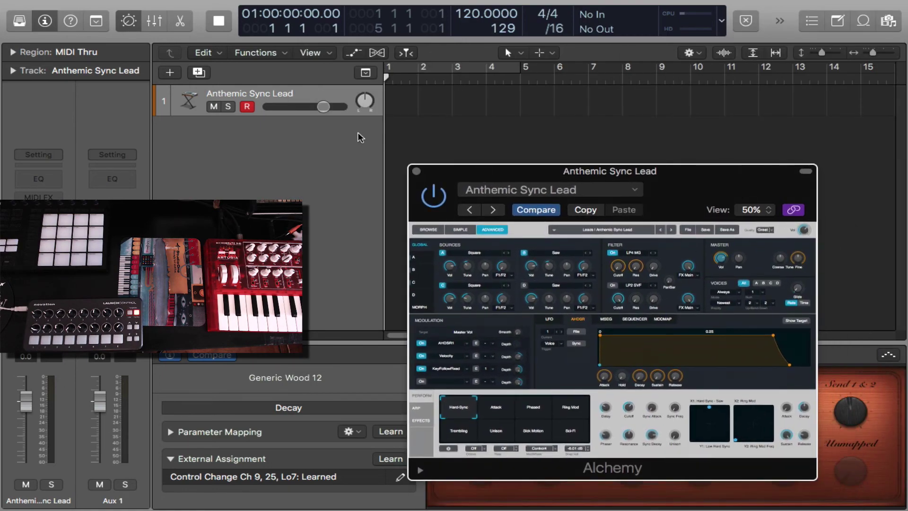
left_click(409, 103)
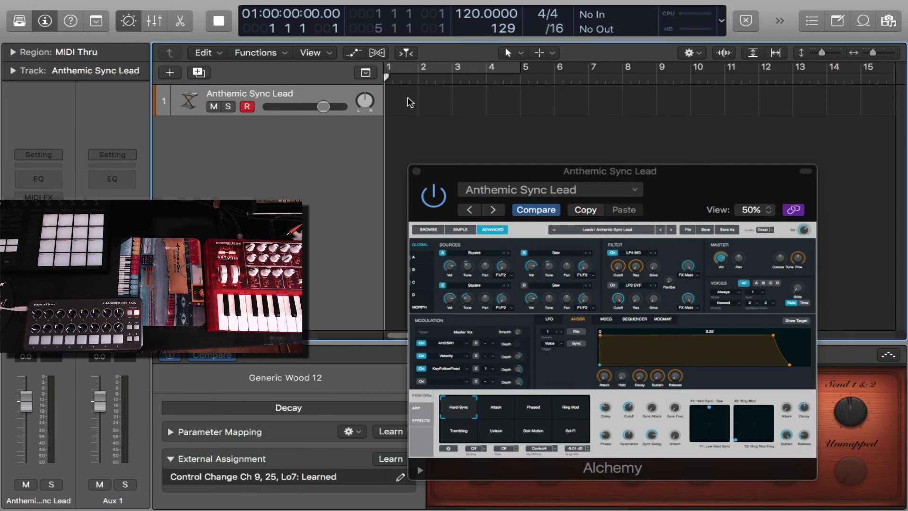
right_click(410, 103)
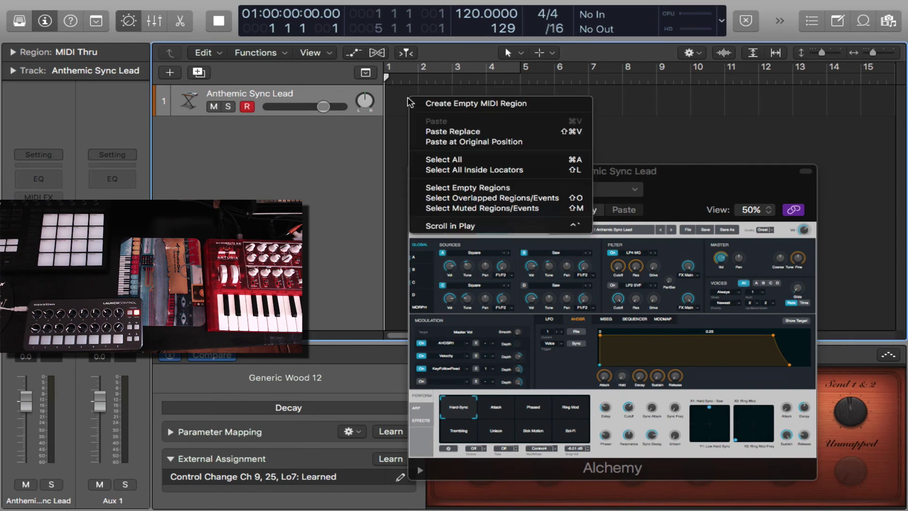
left_click(449, 105)
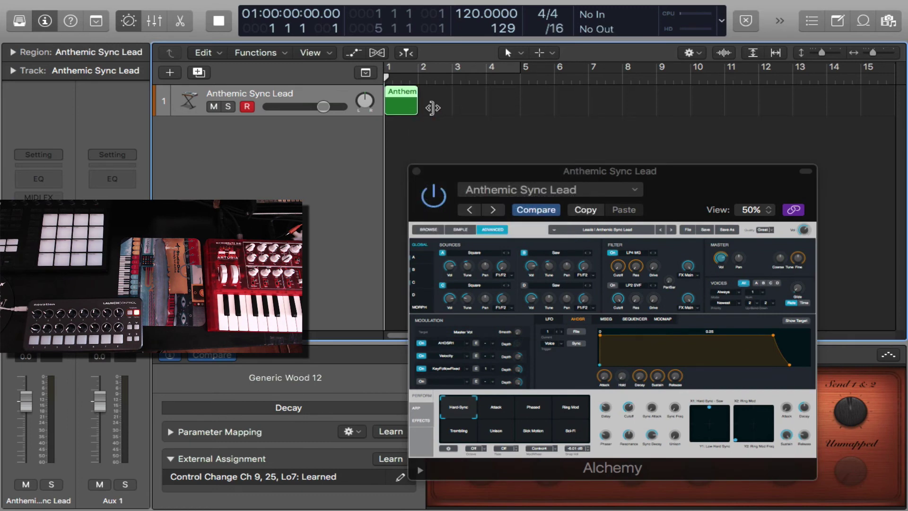
left_click_drag(433, 108, 521, 108)
Step: Cycle bars 1–5 and open the region in the Piano Roll
left_click(486, 70)
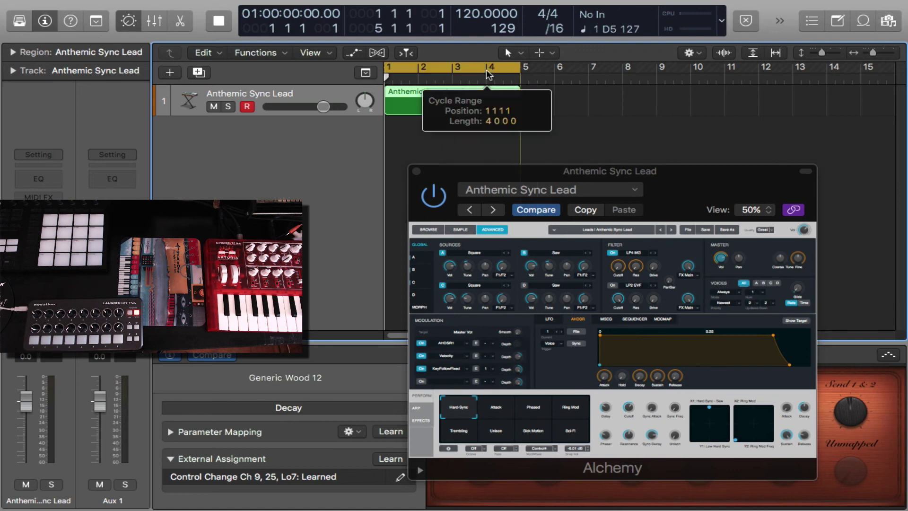
double_click(457, 103)
left_click_drag(483, 171, 907, 172)
scroll(398, 440, "down", 5)
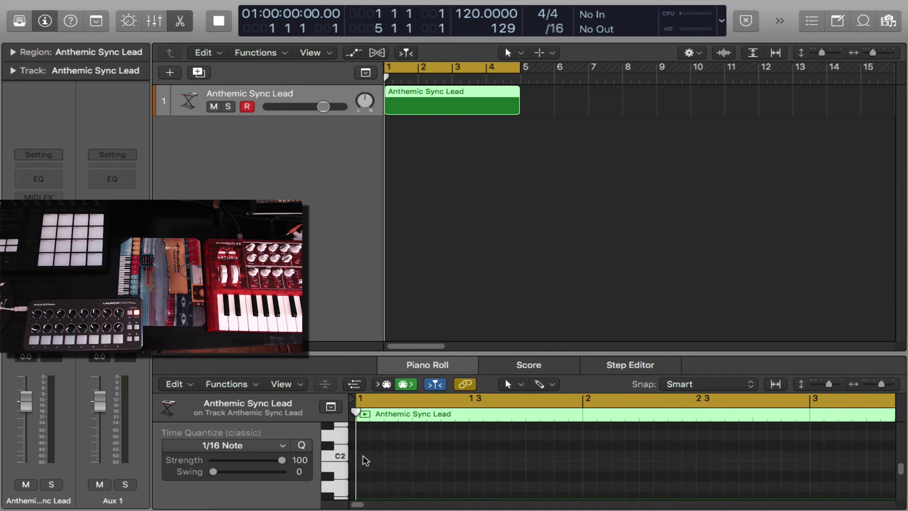
Step: Draw a sustained C2 note across the region, show Alchemy, and start looped playback
left_click(365, 457)
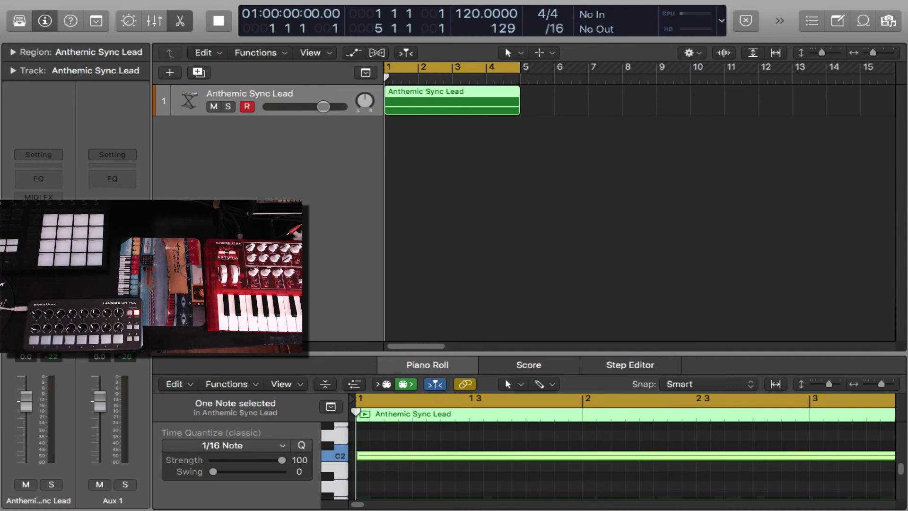
key("v")
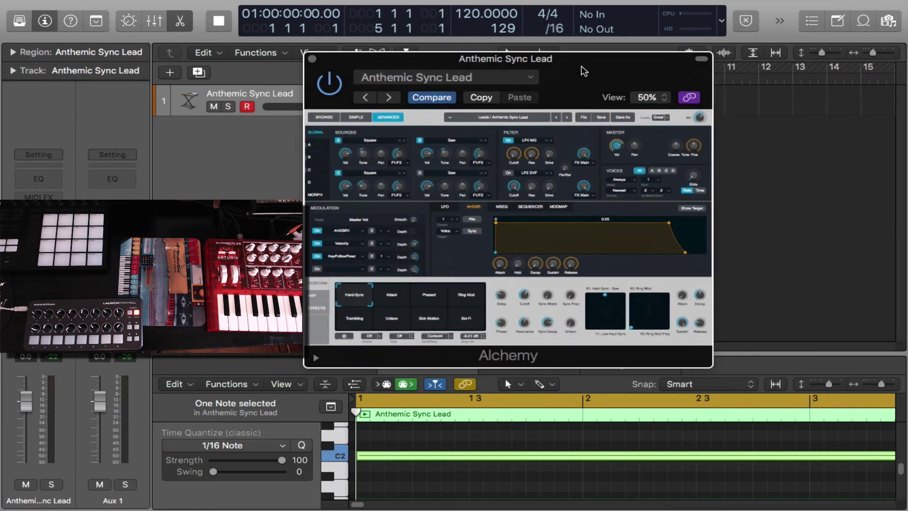
key("space")
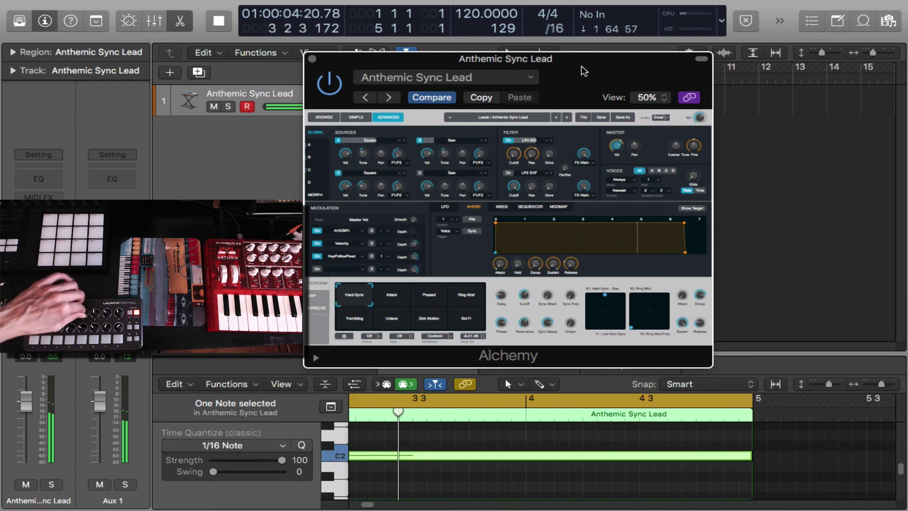
Step: Show the Smart Controls knobs again while the C2 loop plays
left_click(135, 27)
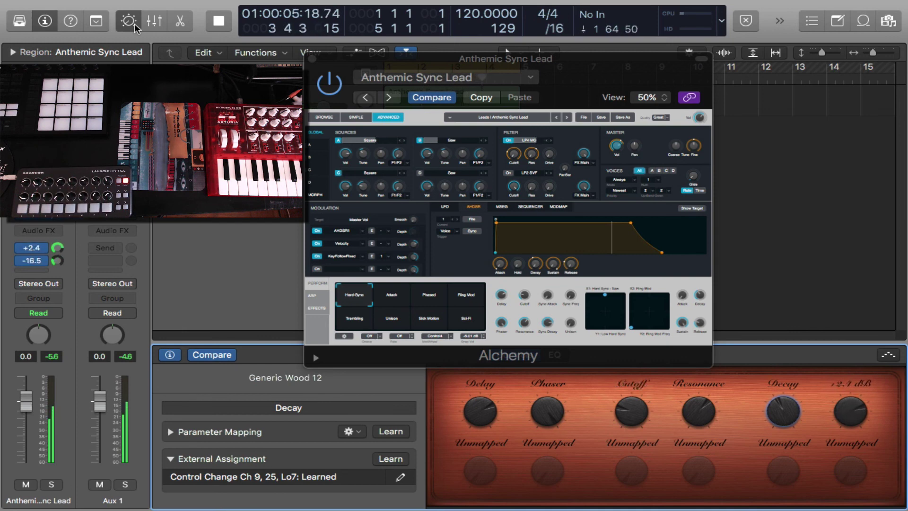
Step: Stop the looped C2 playback with Space
key("space")
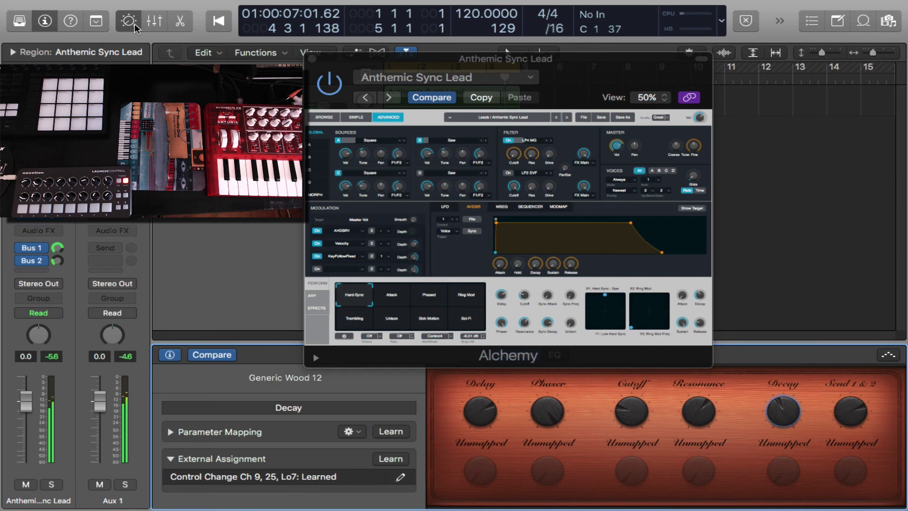